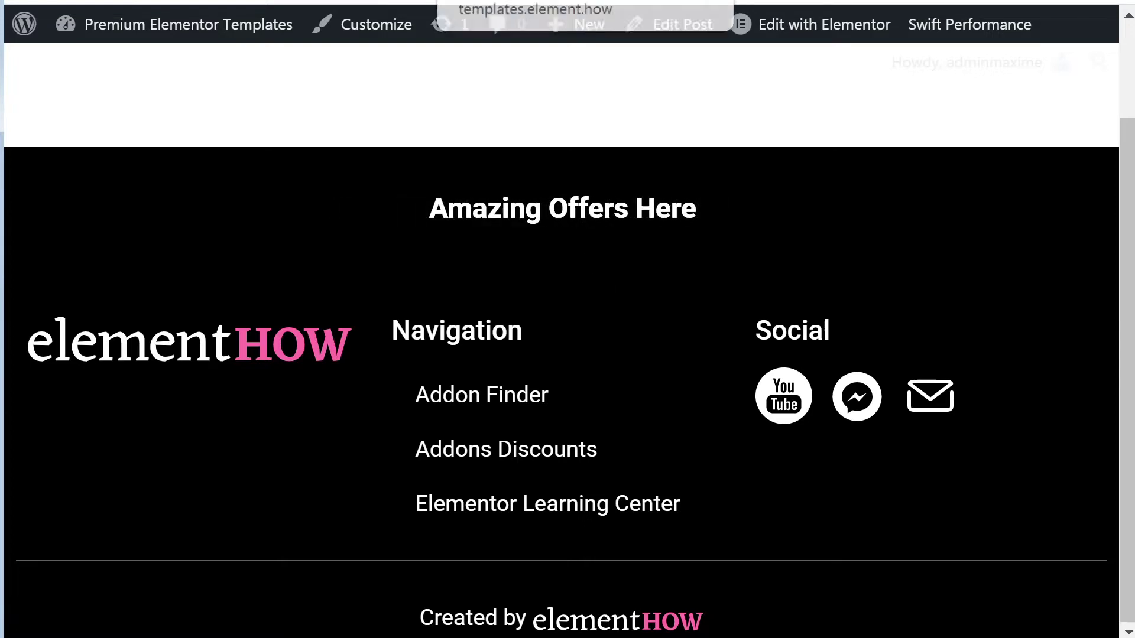
Open the page in the Elementor editor and scroll to the area below the header.
click(502, 1)
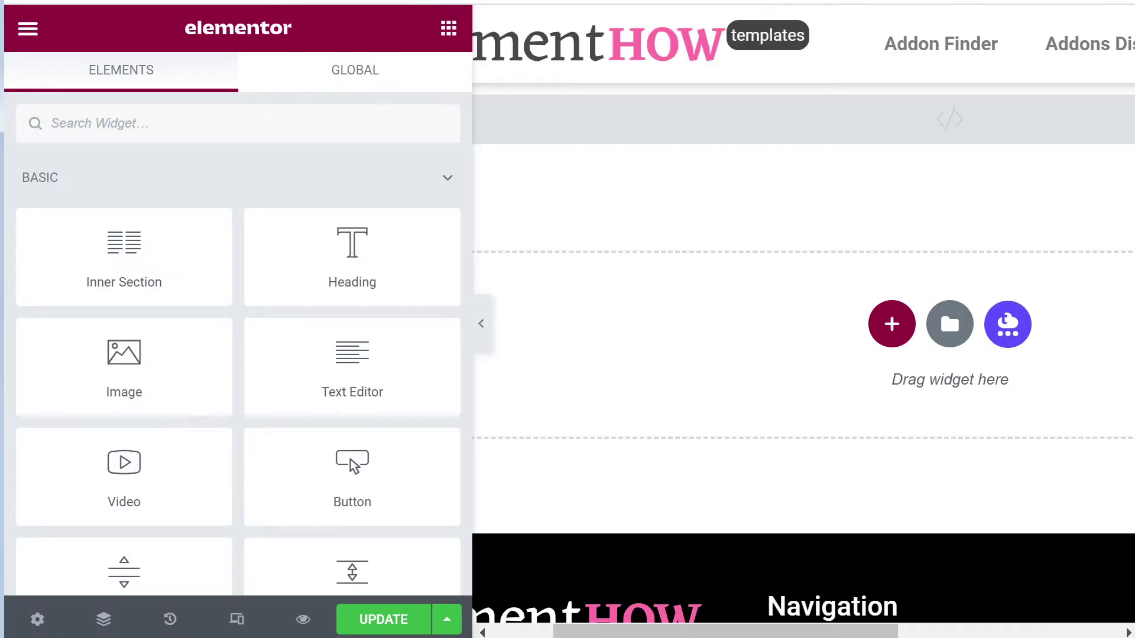
scroll(751, 263, down, 2)
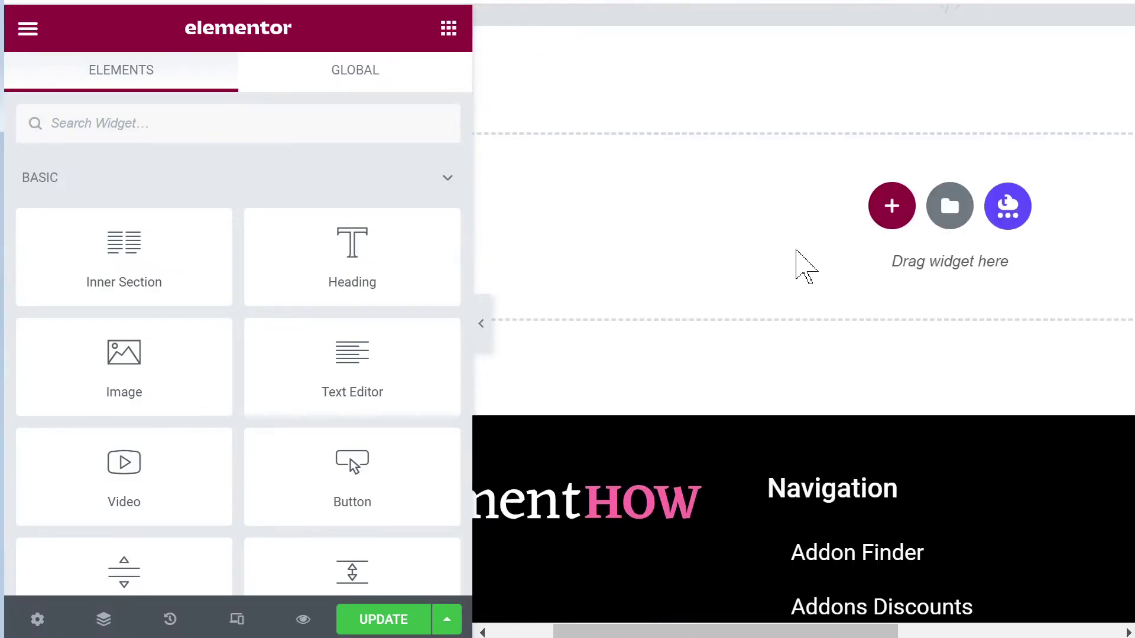
scroll(834, 258, up, 2)
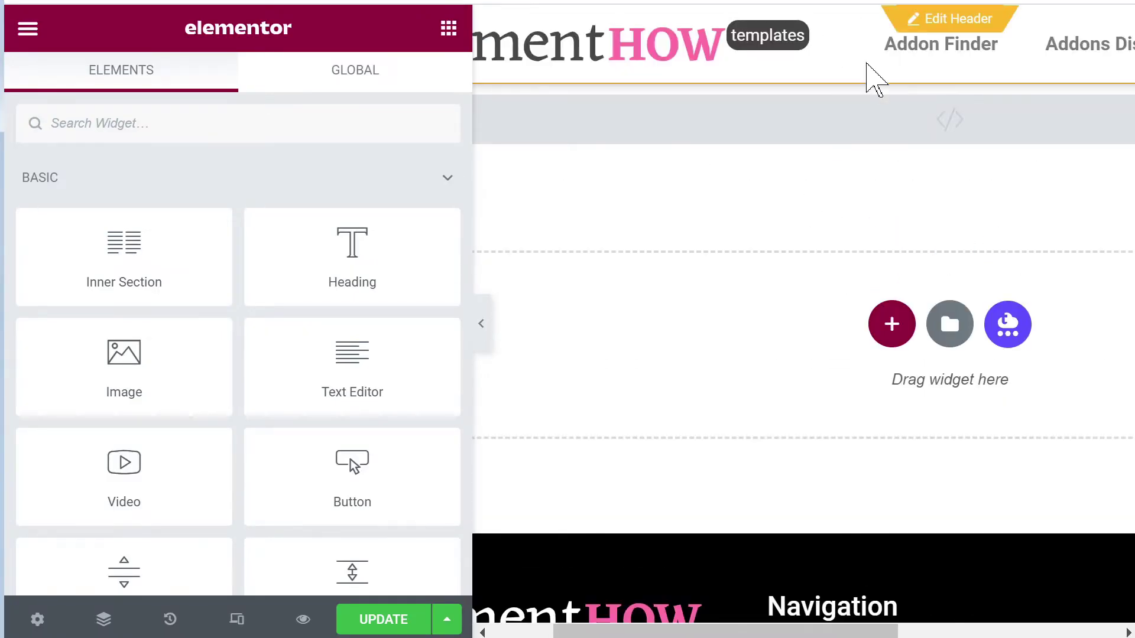
scroll(841, 226, down, 2)
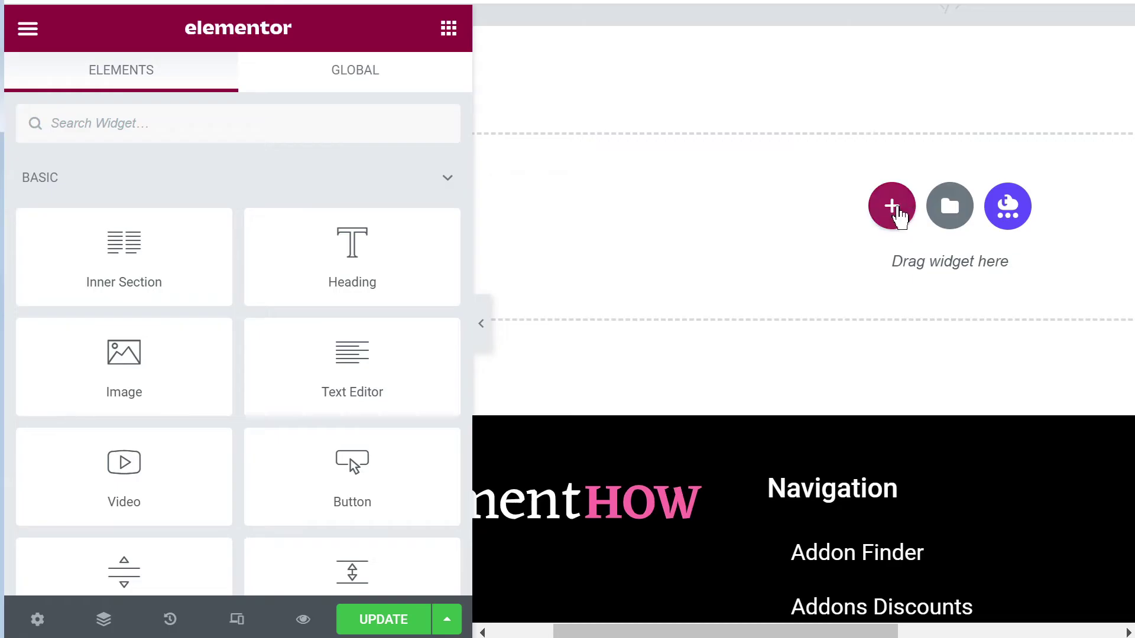
Add a single-column section below the header and return to the widget list.
click(893, 204)
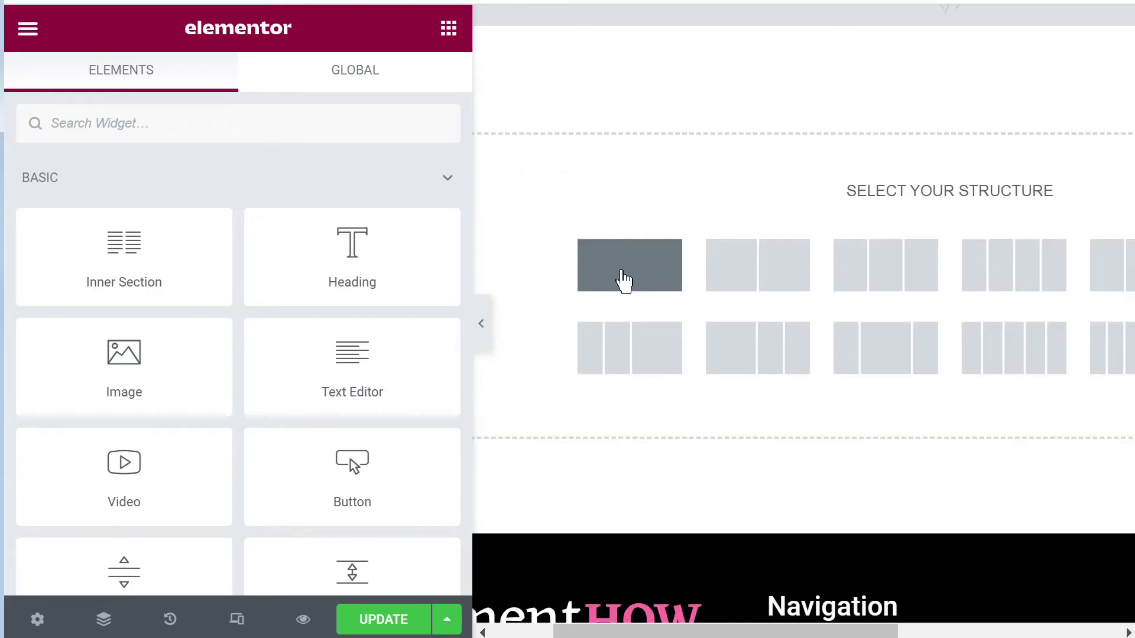
click(624, 281)
scroll(773, 218, up, 2)
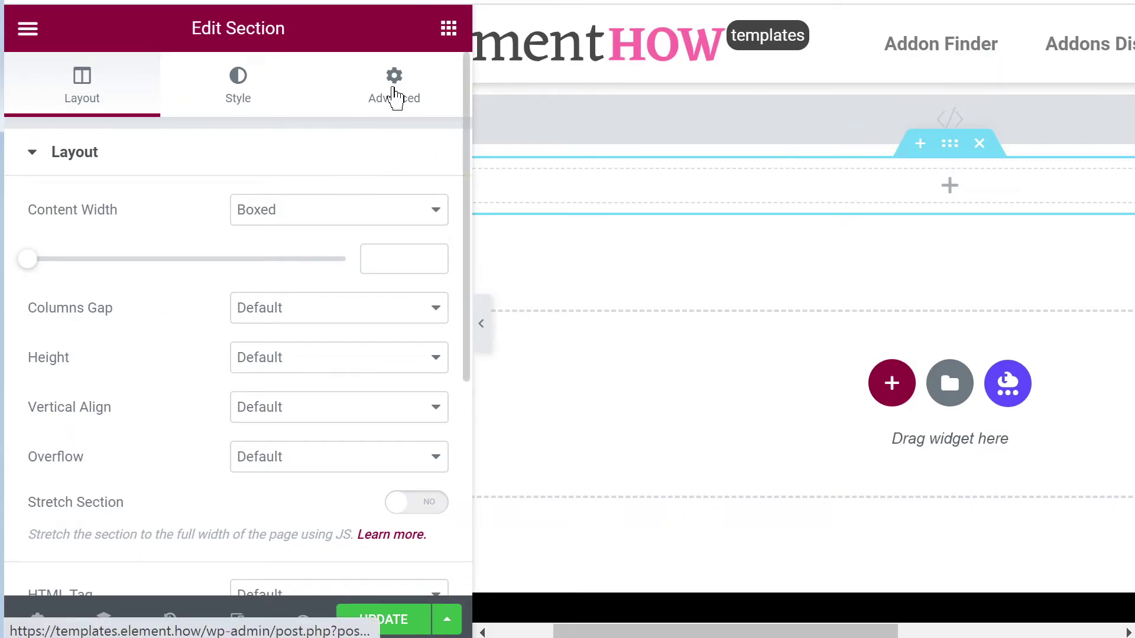
click(394, 97)
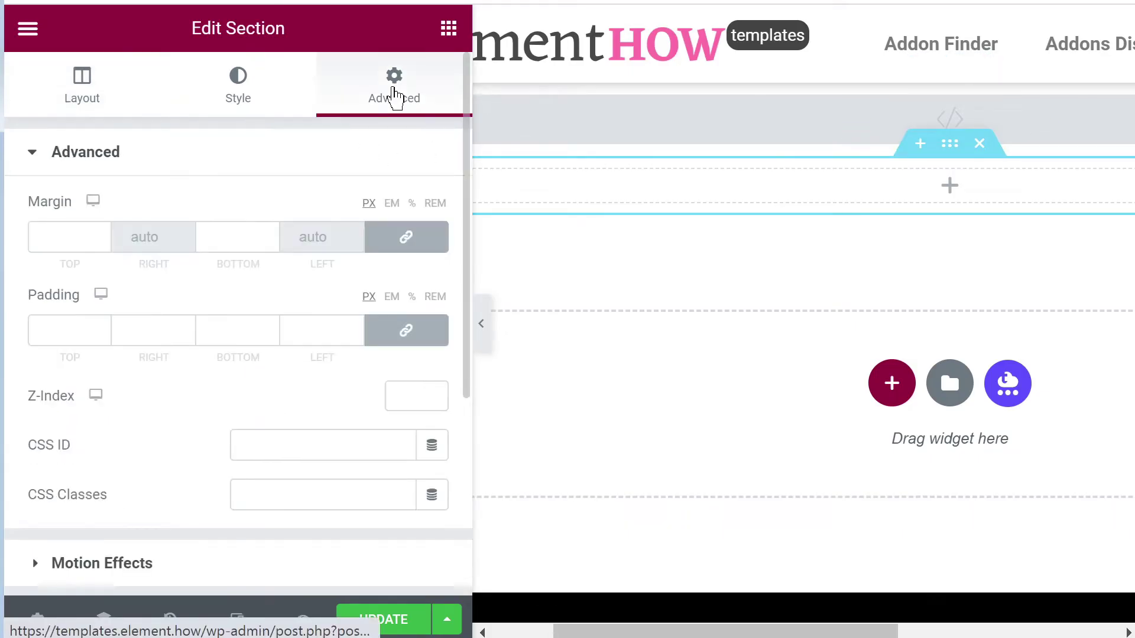
click(437, 33)
Add a Heading widget to the section titled 'Check out the Spring Collection'.
drag(335, 266, 907, 182)
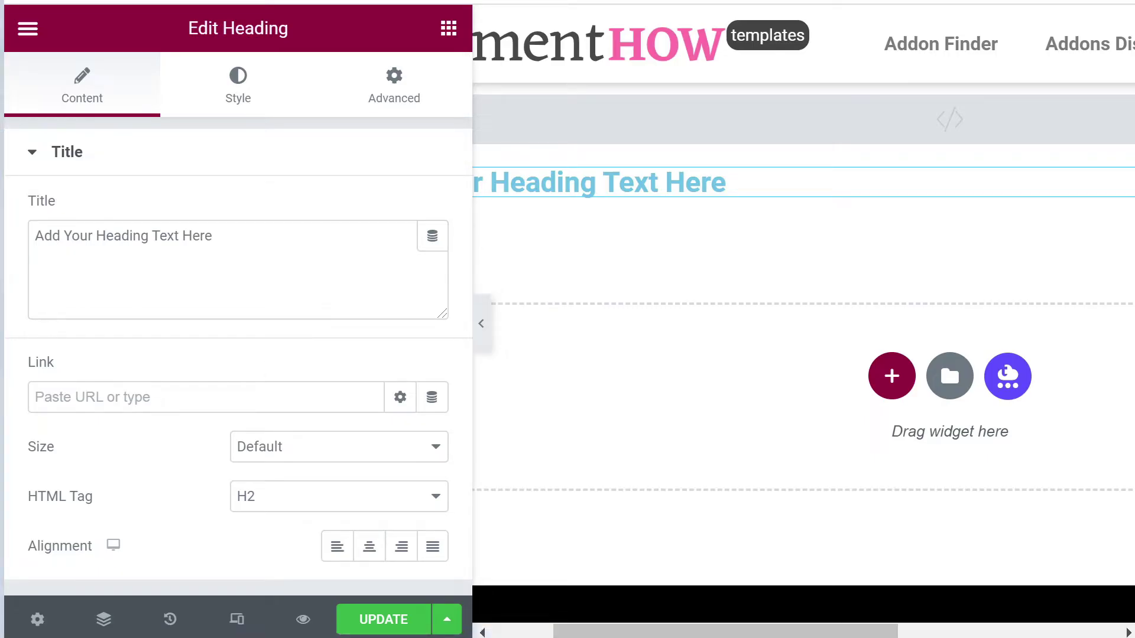
click(261, 264)
key(ctrl+a)
text(Check out the Spring Collection)
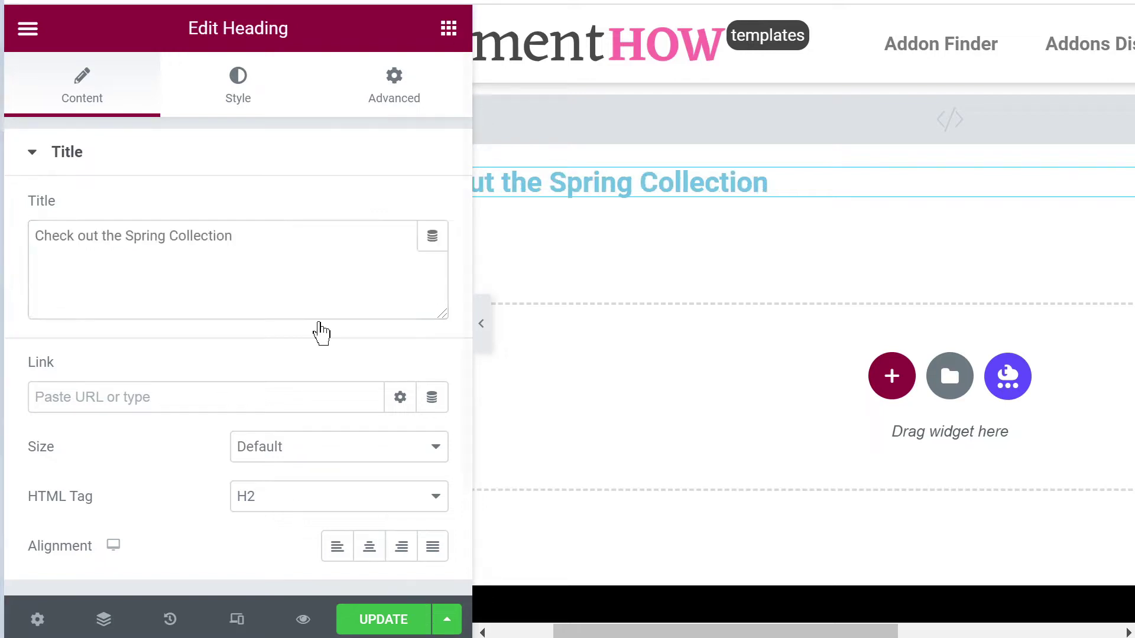
Give the heading CSS class textcarousel and text colour #FFFFFF.
click(362, 109)
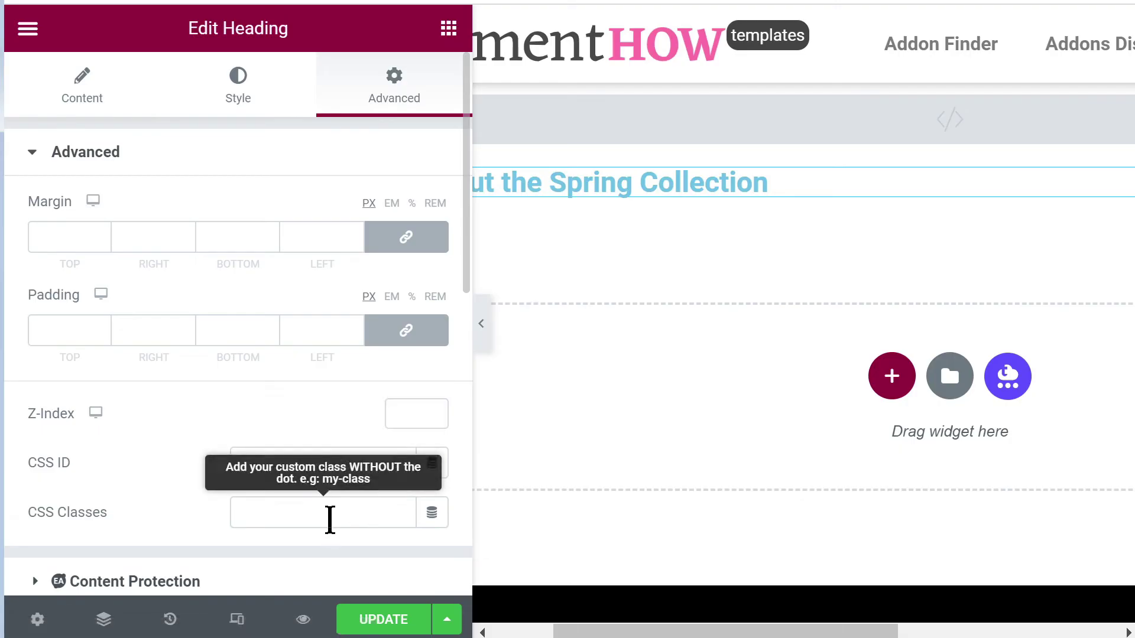
click(316, 511)
text(textcarousel)
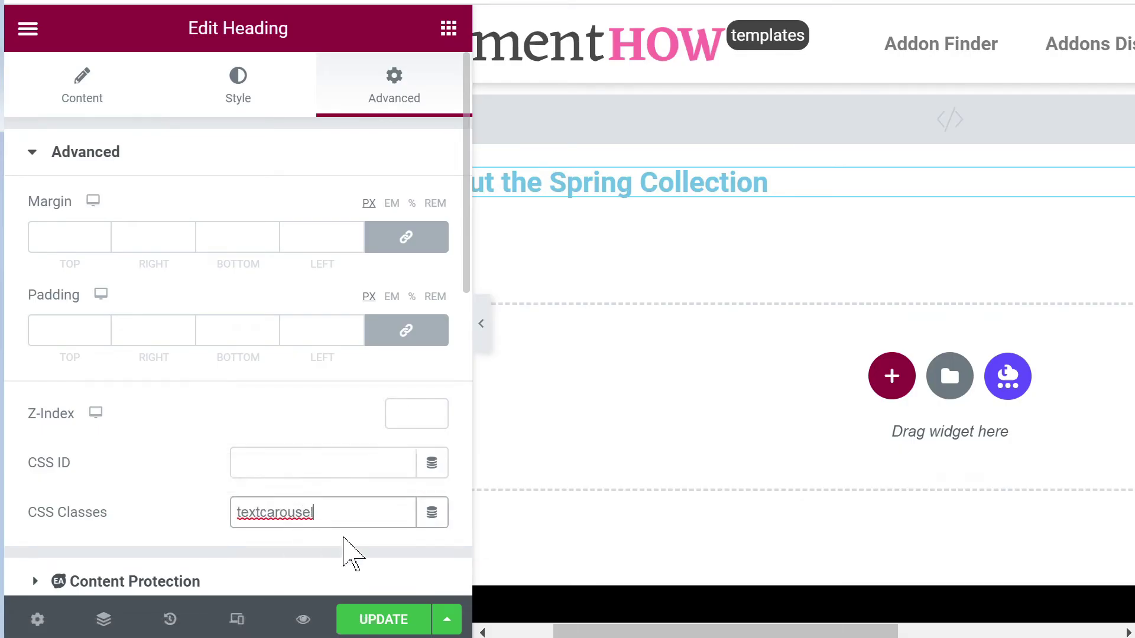
click(237, 95)
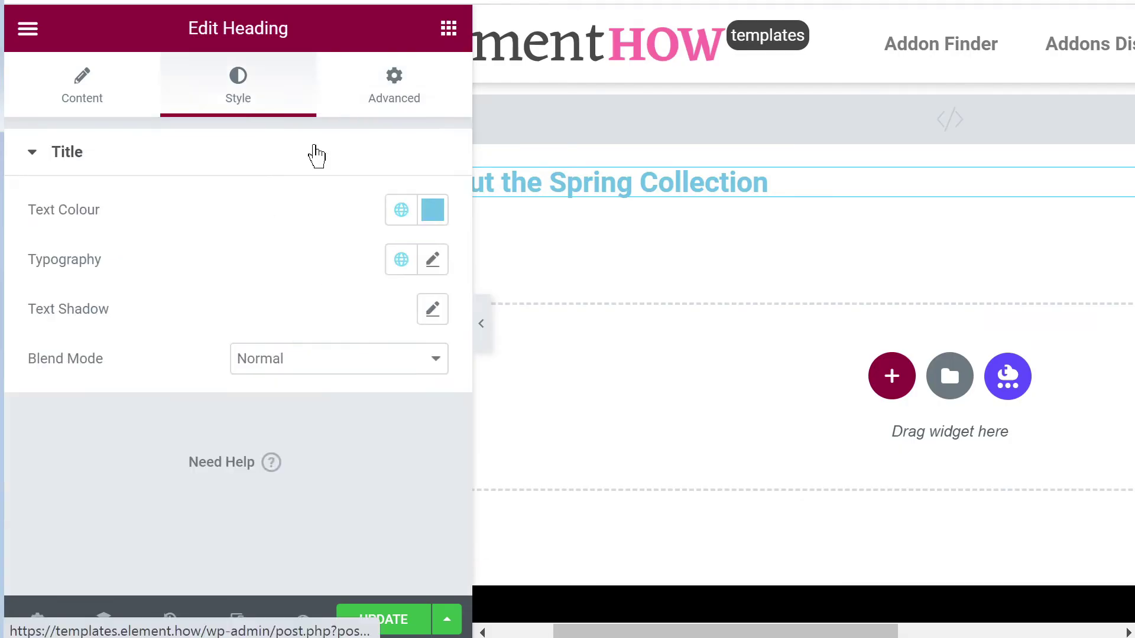
click(431, 218)
text(#FFFFFF)
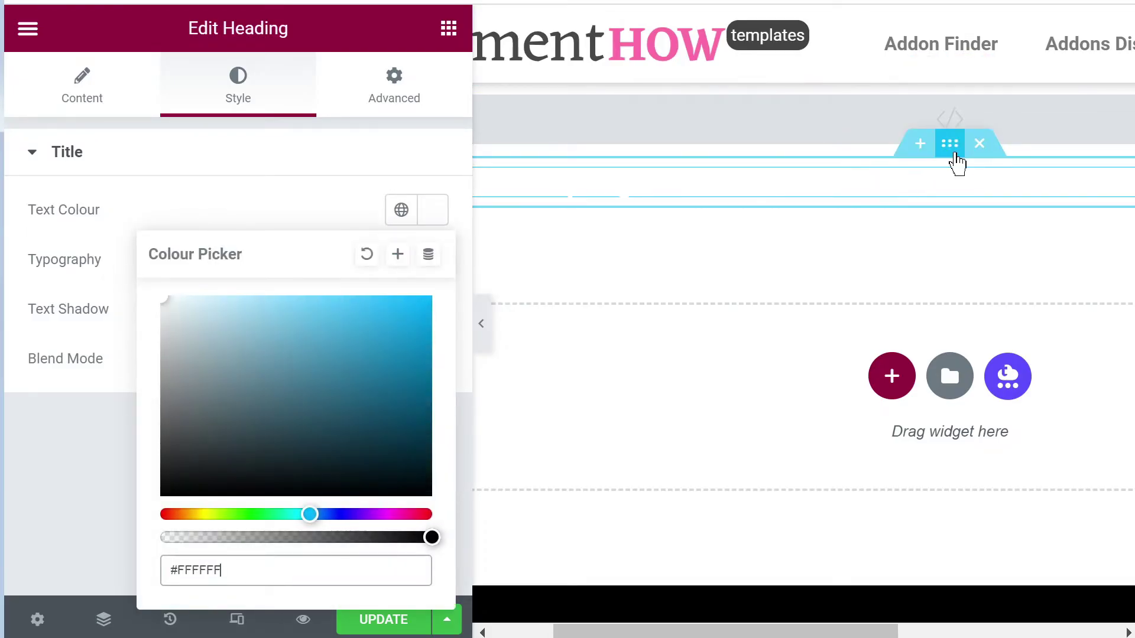
Give the section a classic black background.
click(950, 145)
click(229, 112)
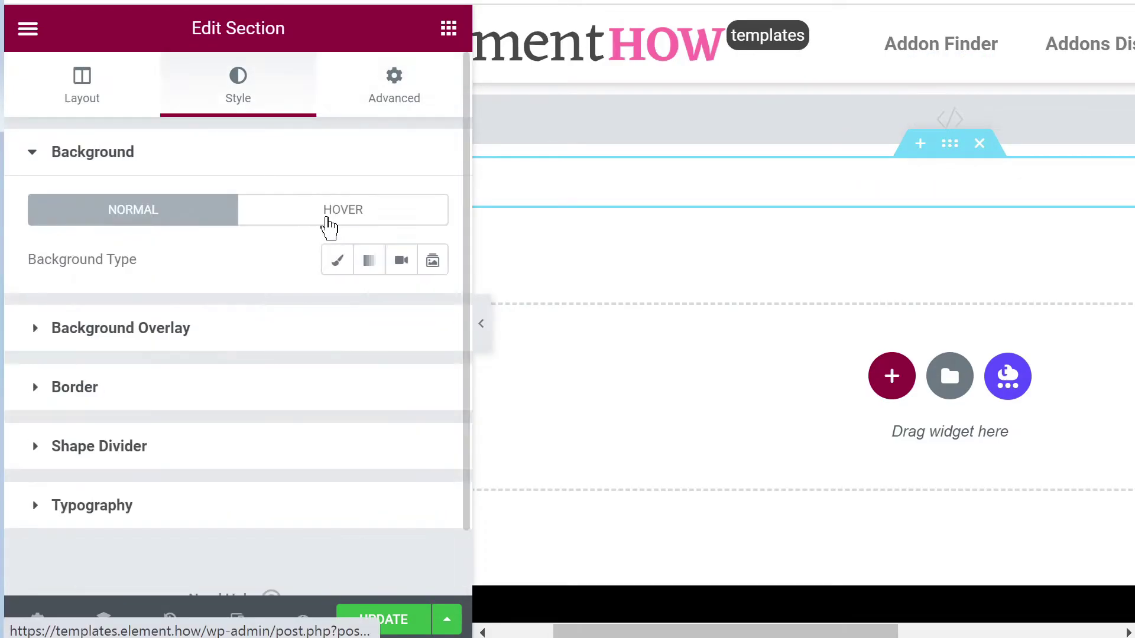
click(336, 259)
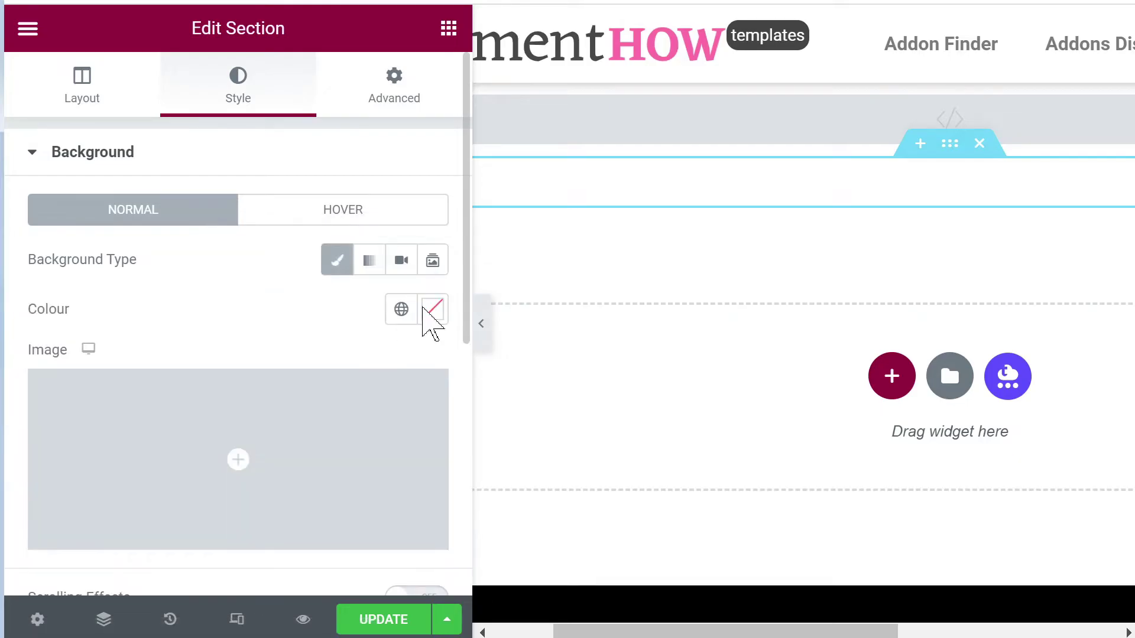
click(432, 310)
drag(520, 335, 423, 436)
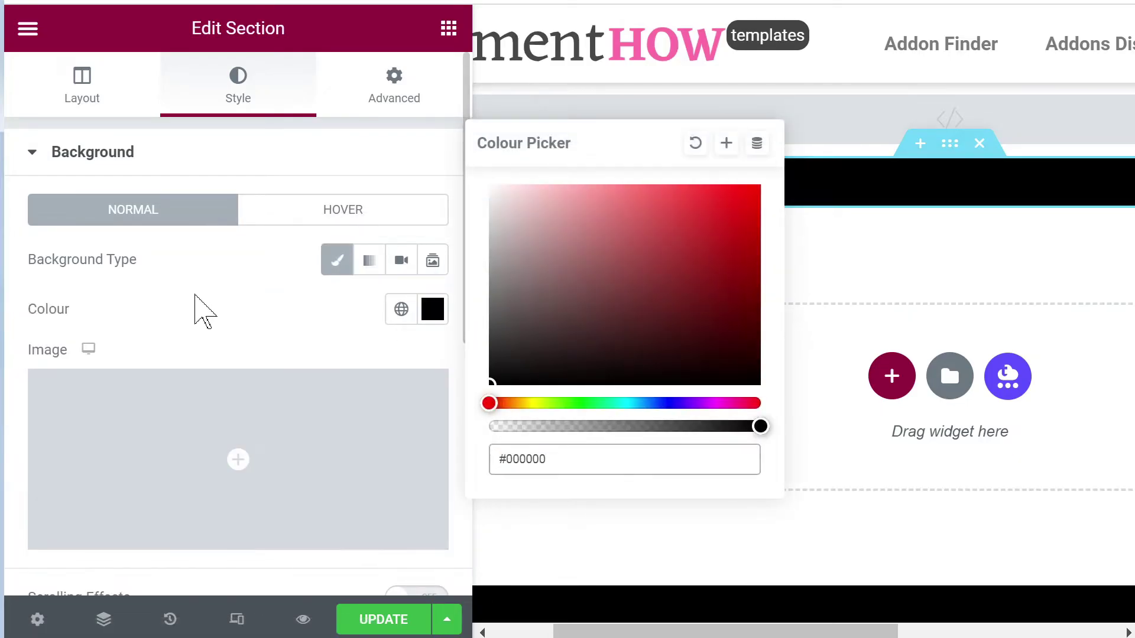
click(372, 293)
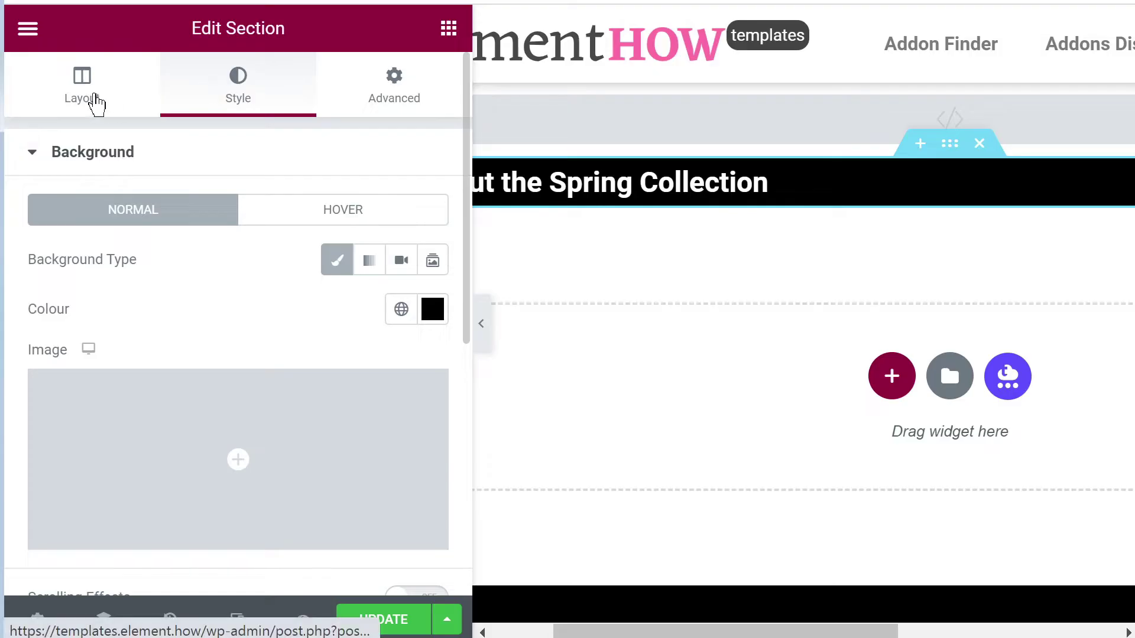
scroll(274, 299, down, 6)
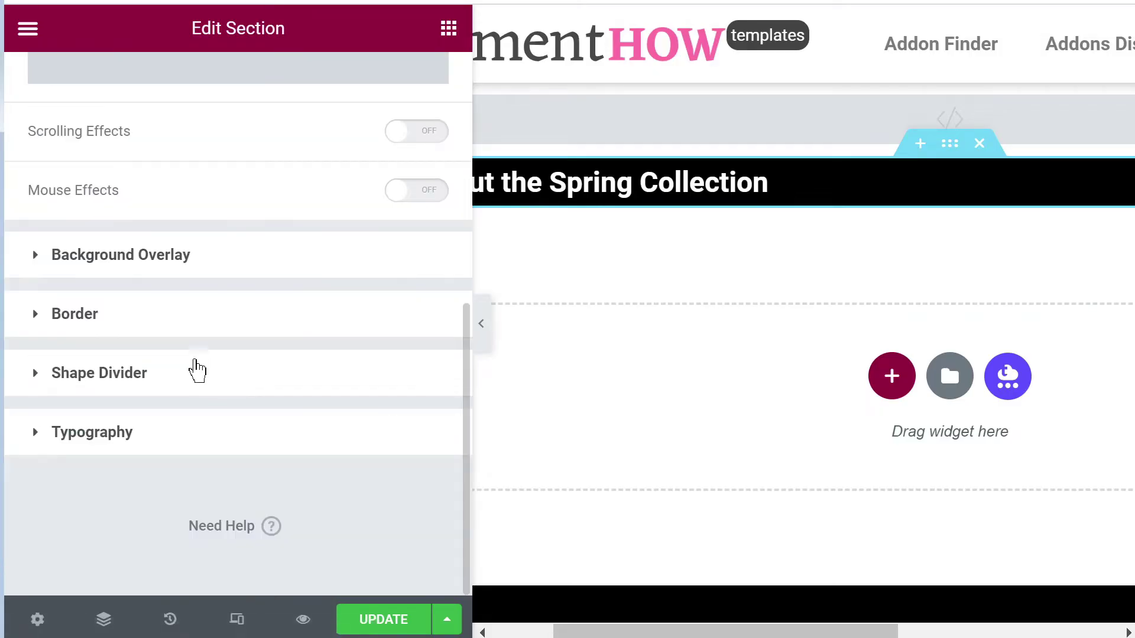
scroll(165, 408, up, 4)
scroll(118, 473, down, 4)
scroll(89, 295, up, 8)
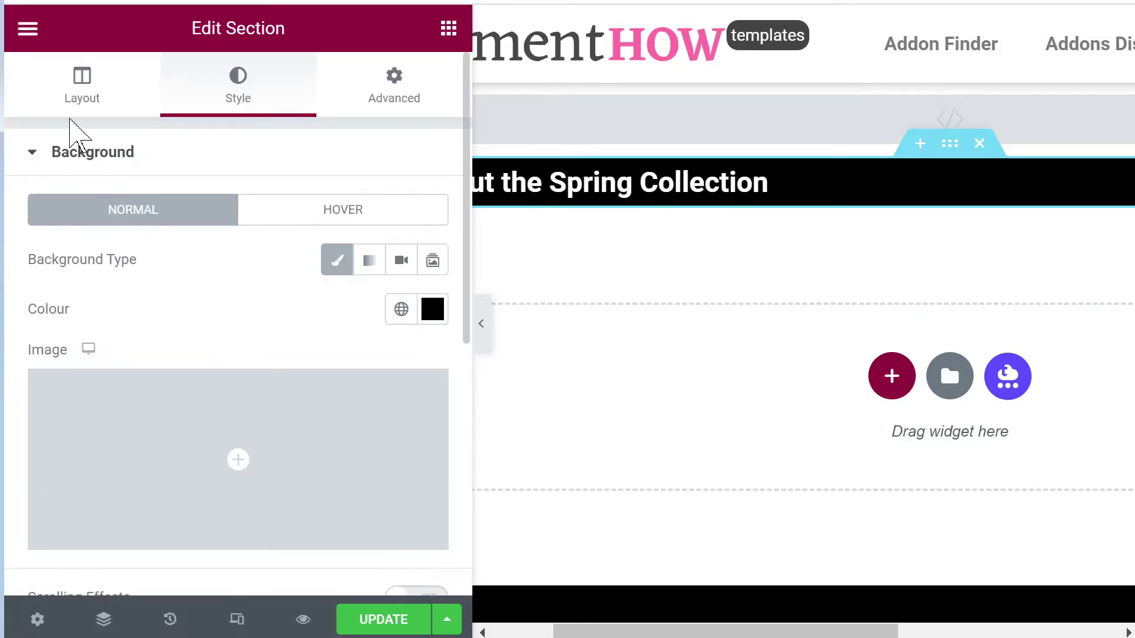
Centre-align the Spring Collection heading.
click(76, 102)
click(586, 178)
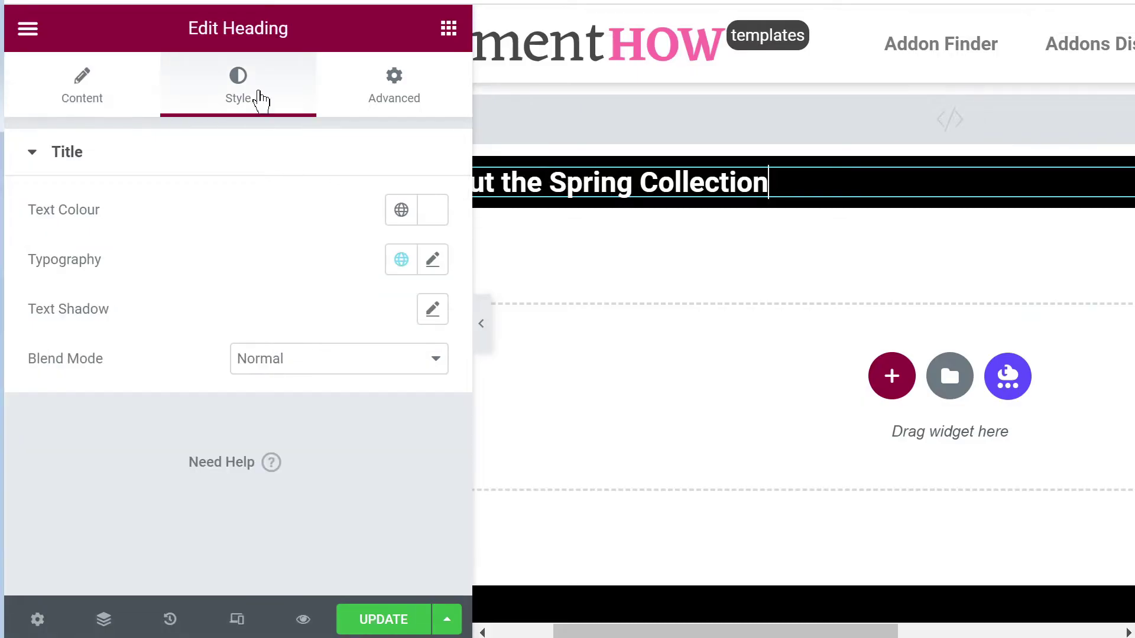
click(94, 91)
click(379, 551)
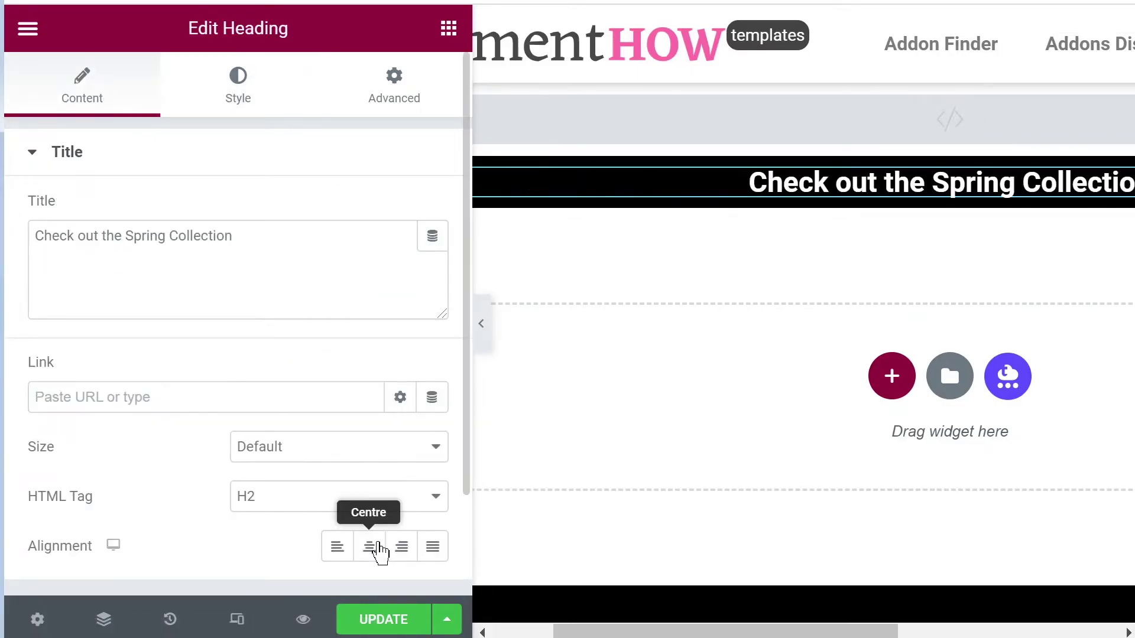
Unlink the section's padding and set the top padding to 10 px.
scroll(870, 237, right, 3)
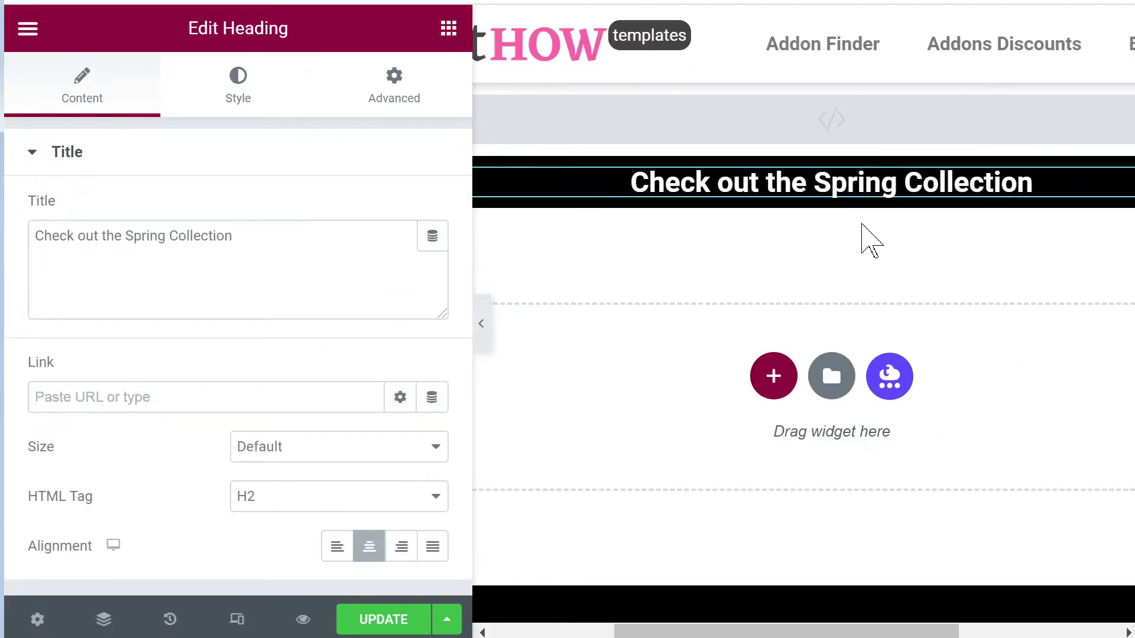
mouse_move(862, 178)
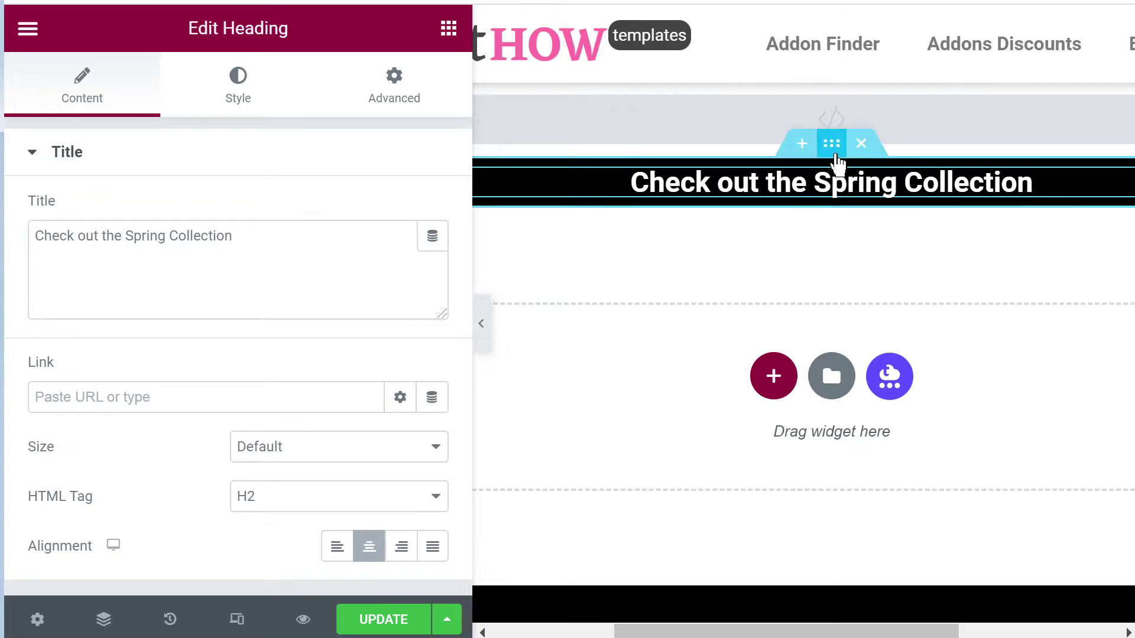
click(836, 155)
click(378, 96)
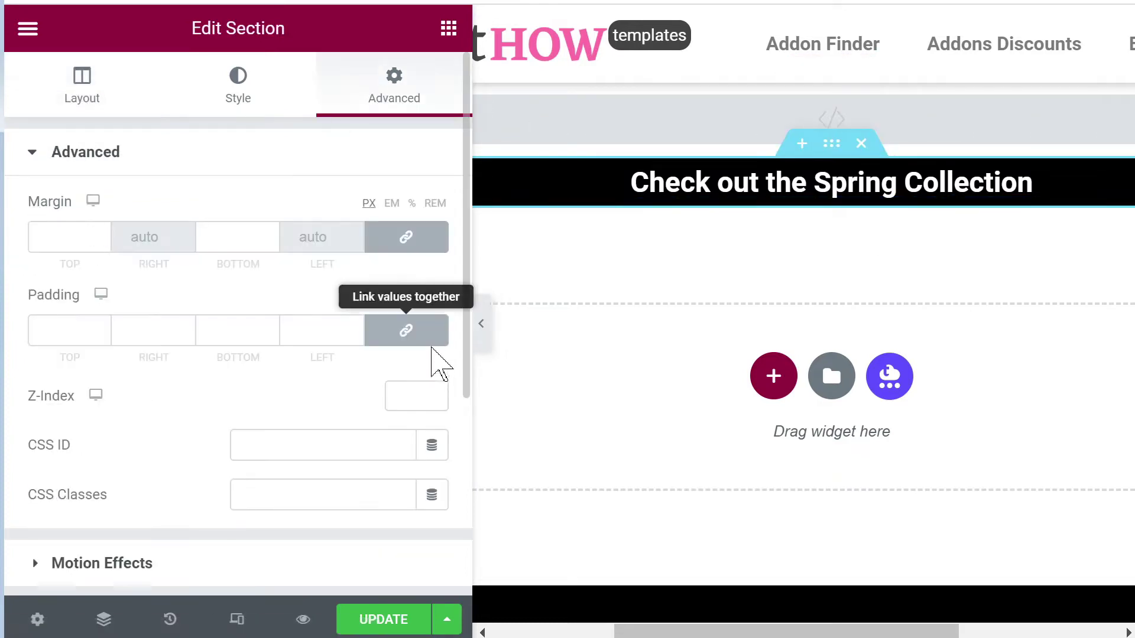
click(432, 347)
click(56, 330)
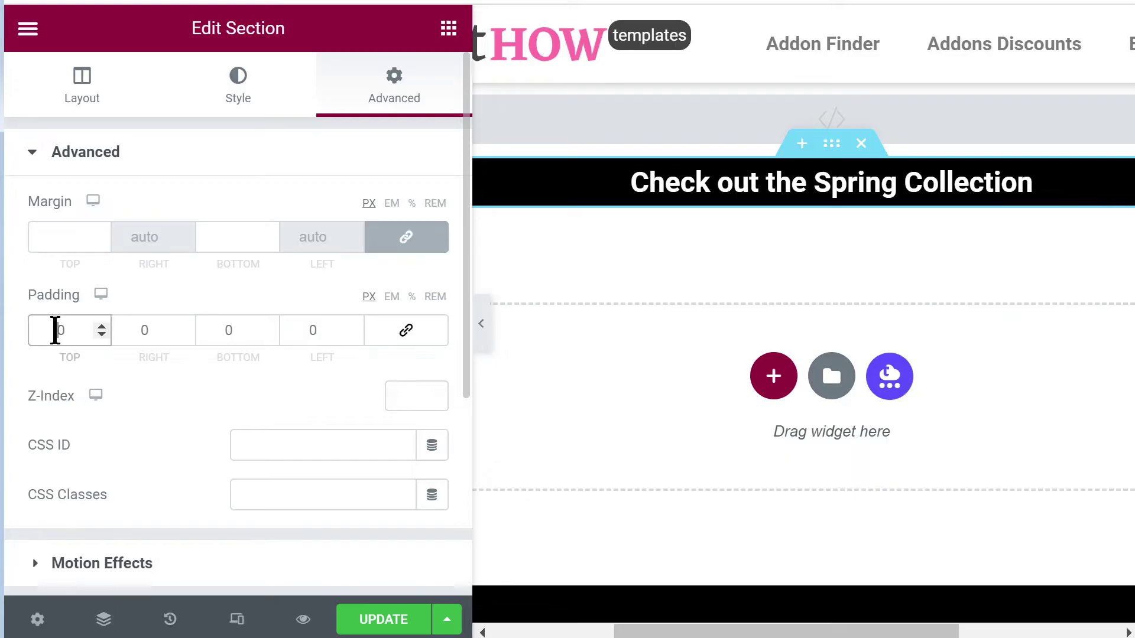
text(1)
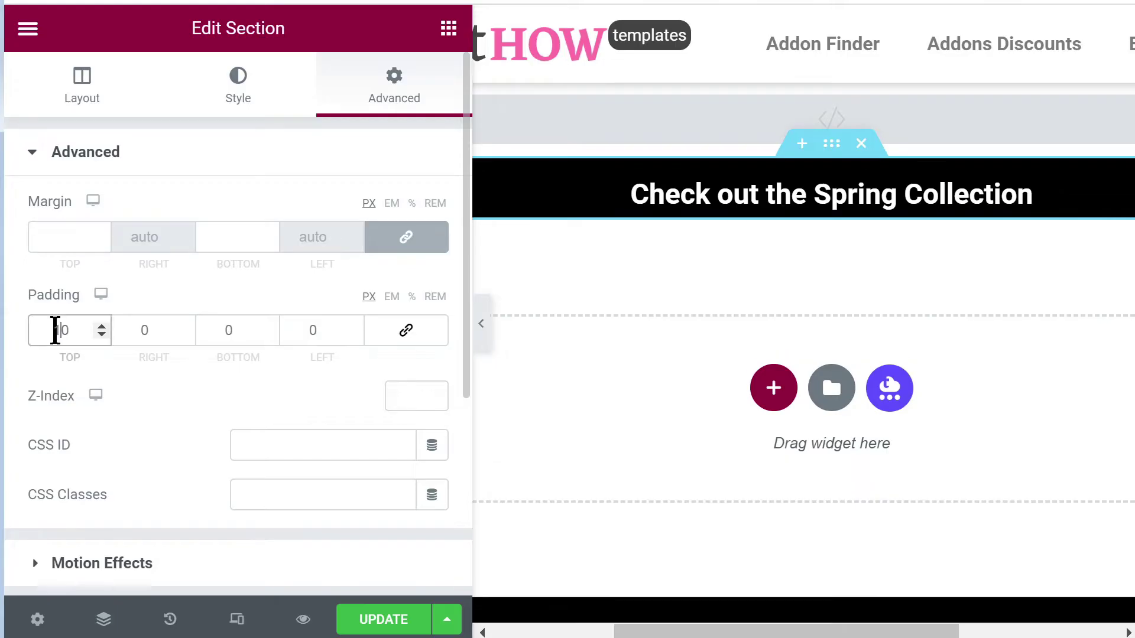
Duplicate the heading and change the copy's CSS class to textcarousel2.
right_click(724, 195)
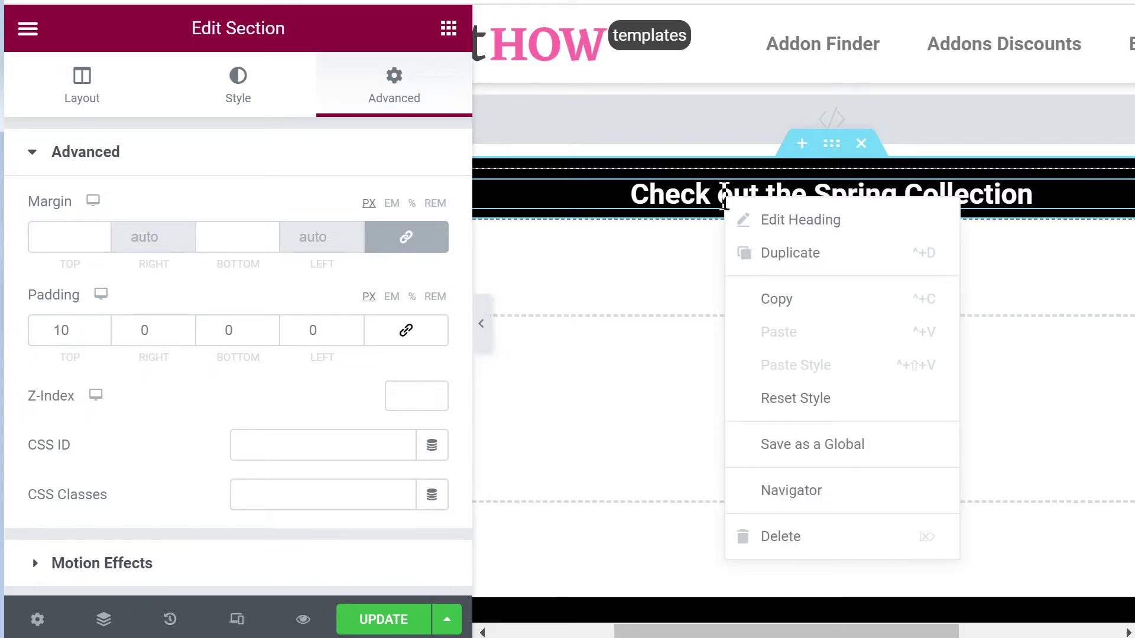
click(782, 260)
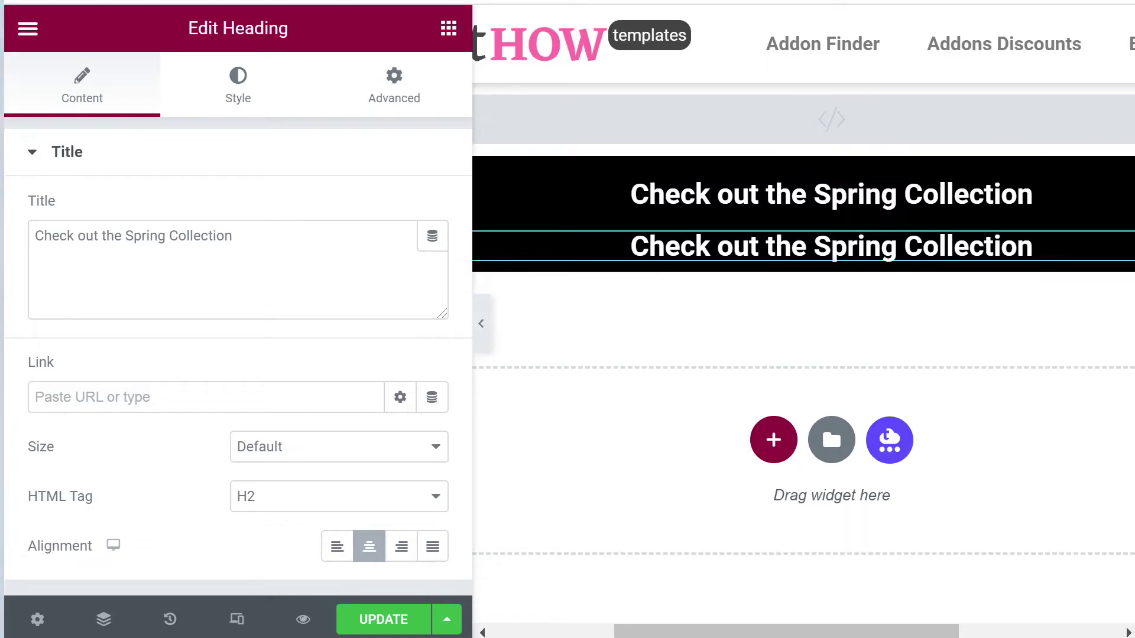
click(367, 101)
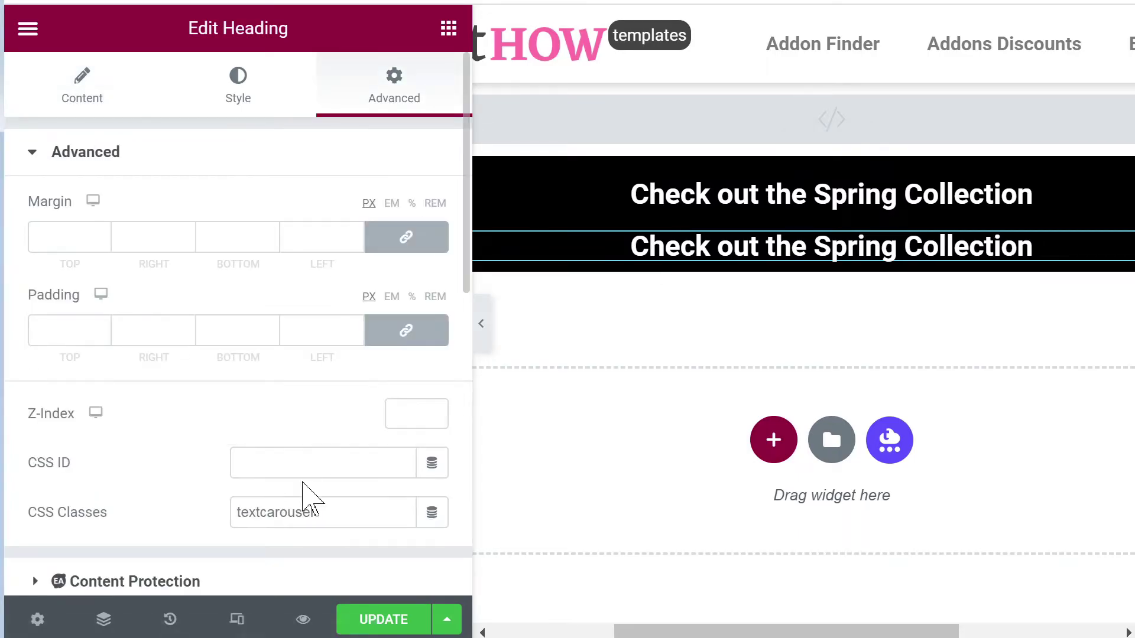
click(341, 516)
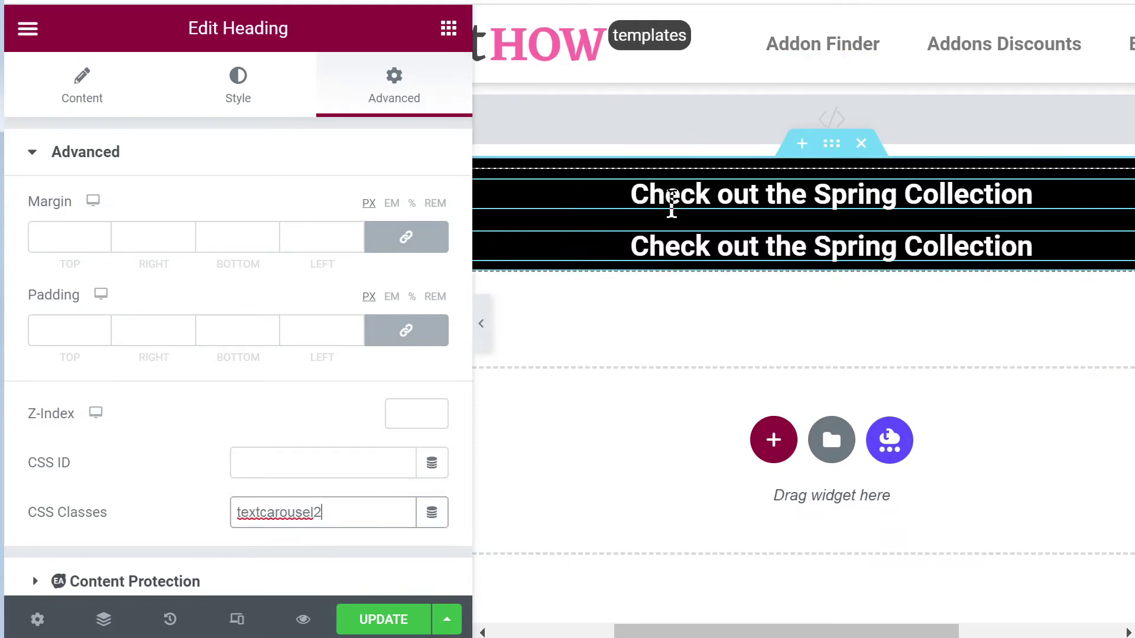
Set the duplicate heading's position to Absolute with a vertical offset of 10.
scroll(266, 416, down, 8)
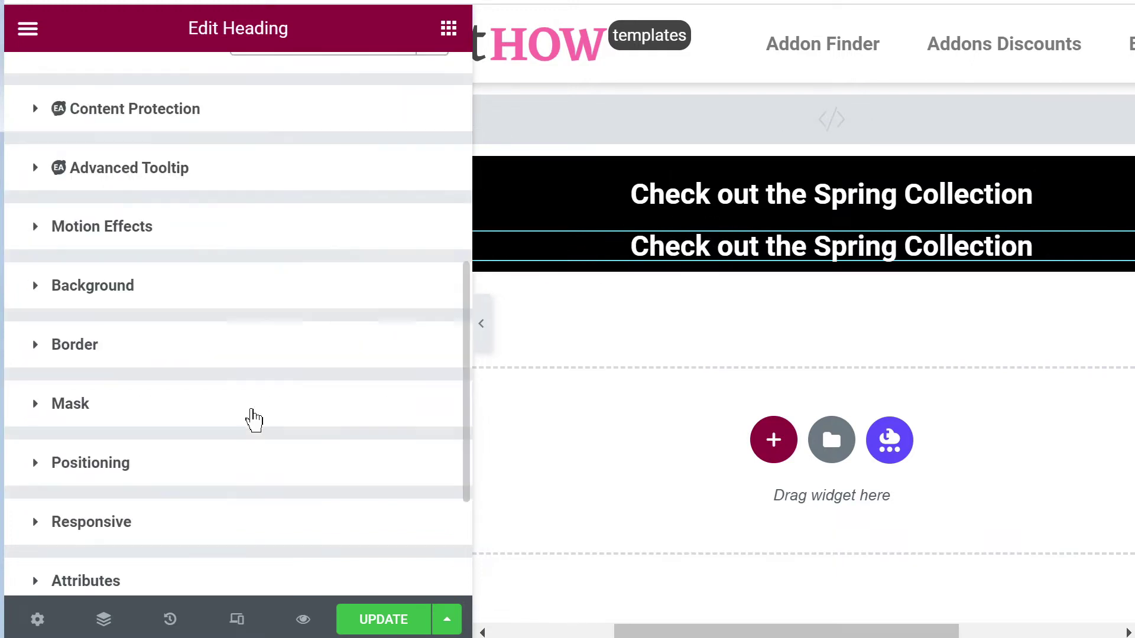
scroll(214, 424, down, 3)
scroll(195, 450, up, 4)
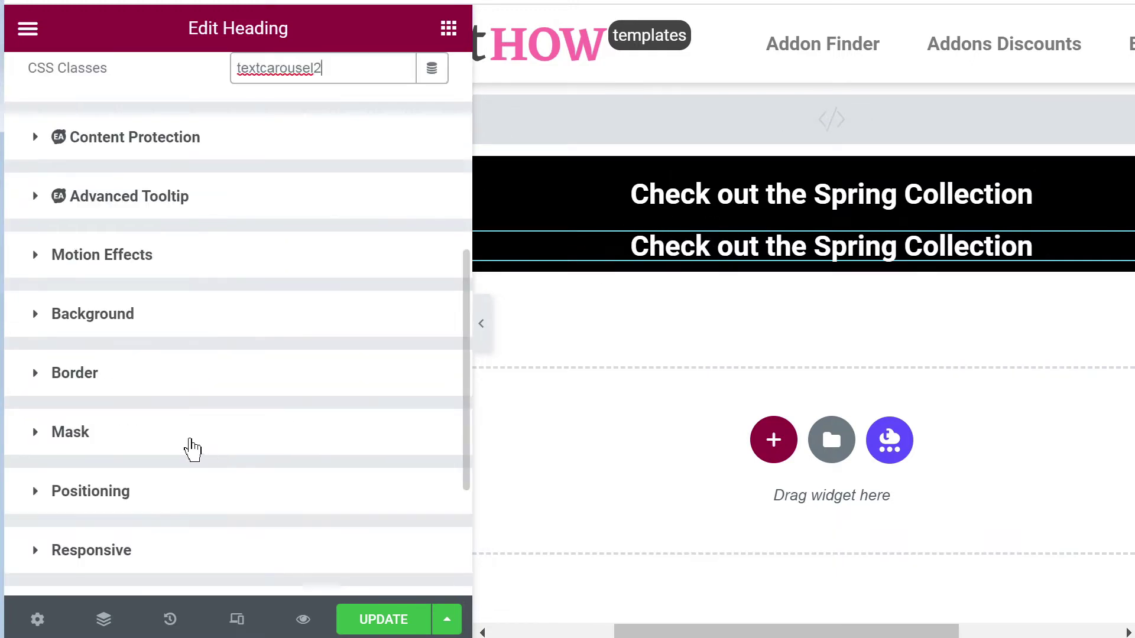
scroll(188, 447, down, 4)
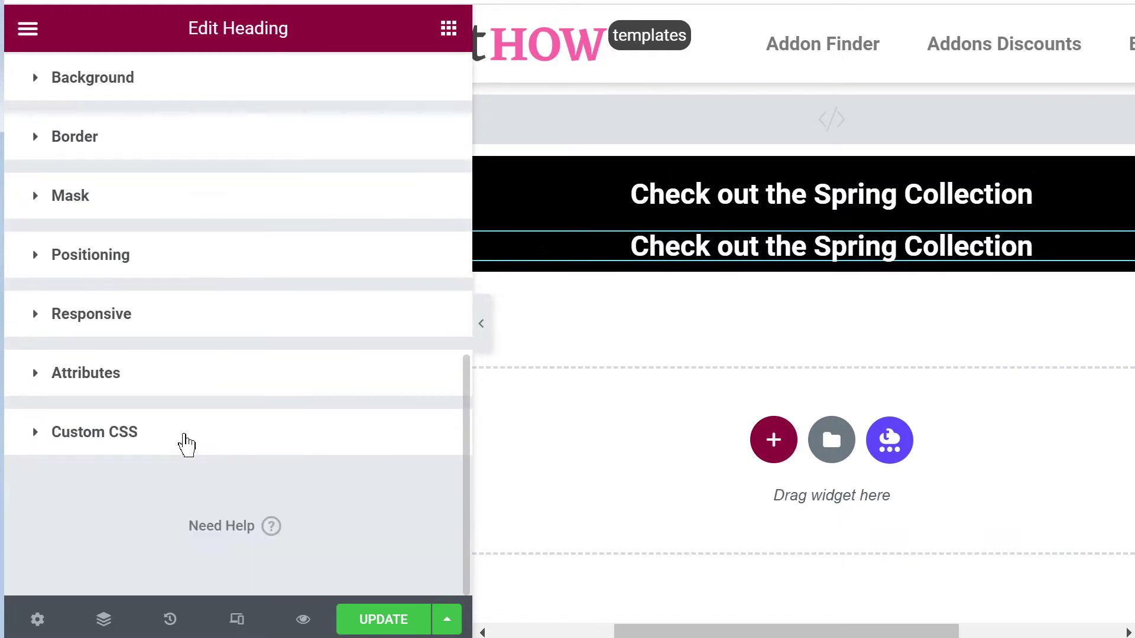
click(147, 260)
scroll(199, 323, down, 6)
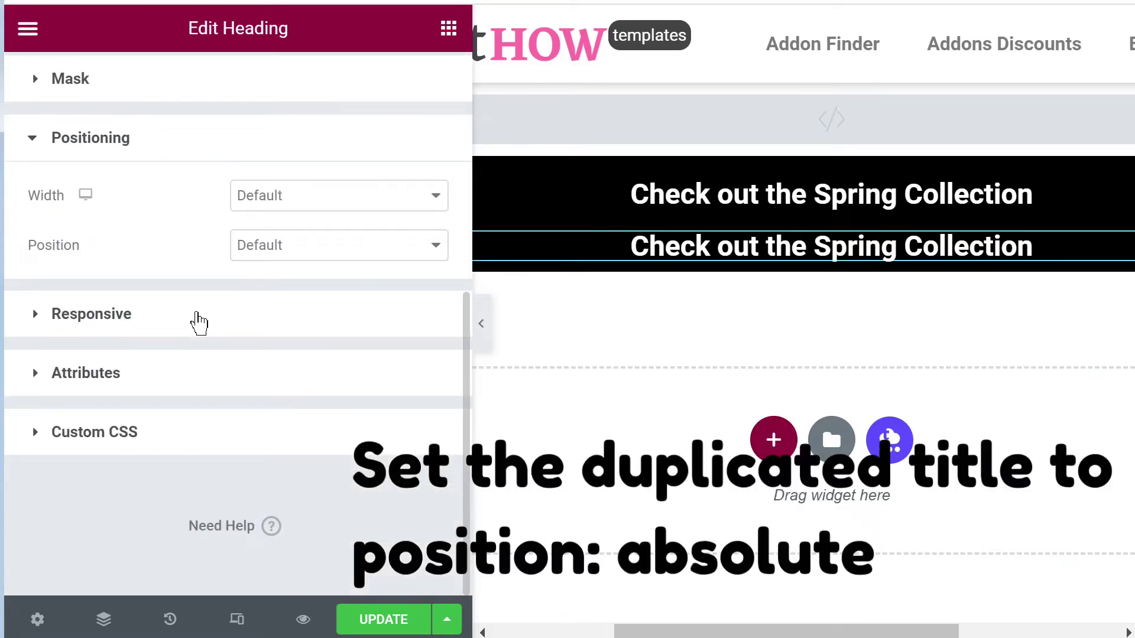
click(301, 250)
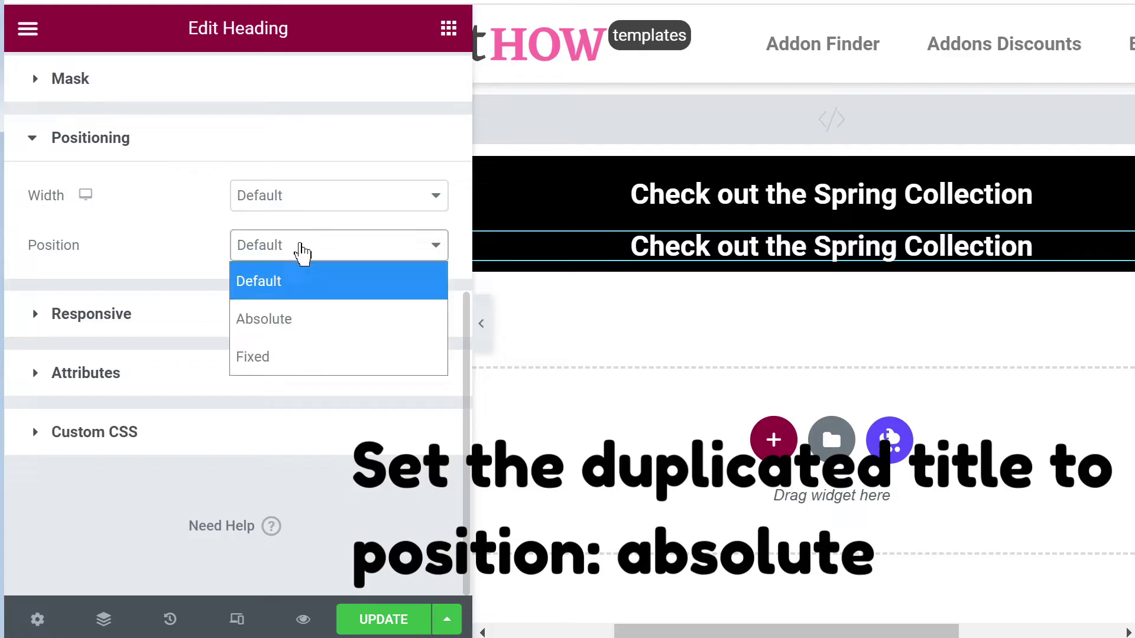
click(286, 331)
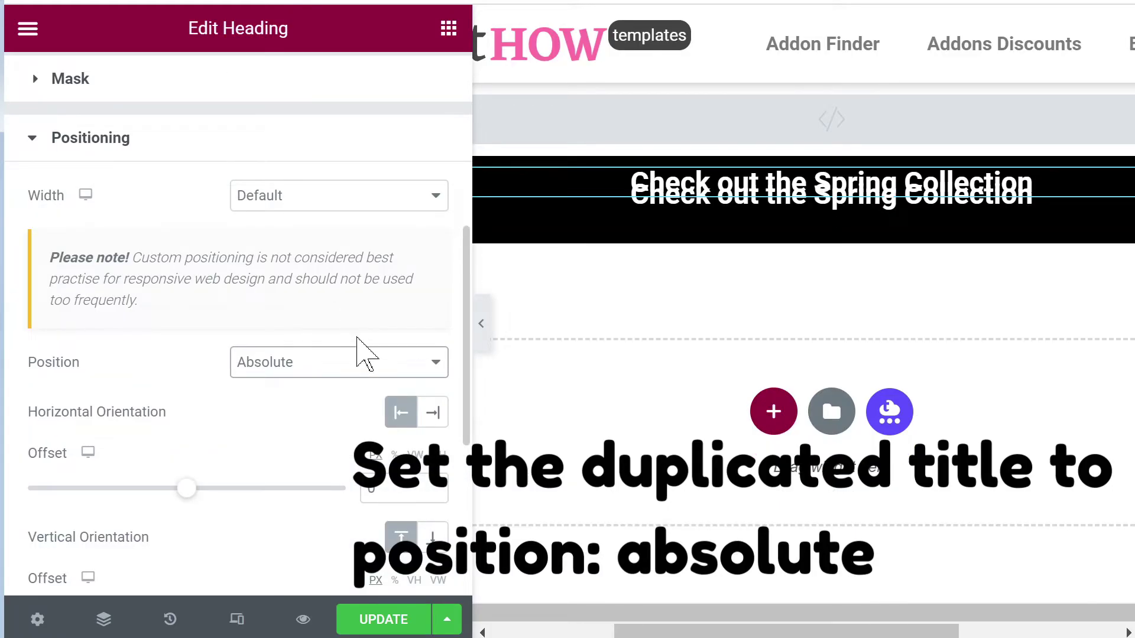
scroll(243, 340, up, 7)
scroll(245, 353, down, 8)
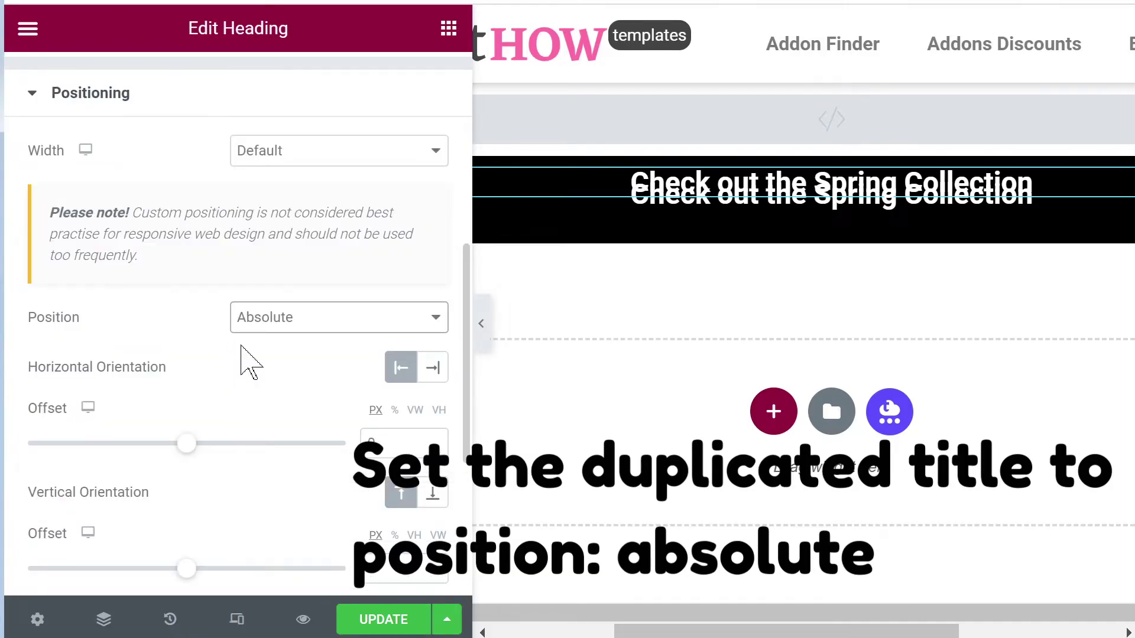
scroll(346, 467, down, 4)
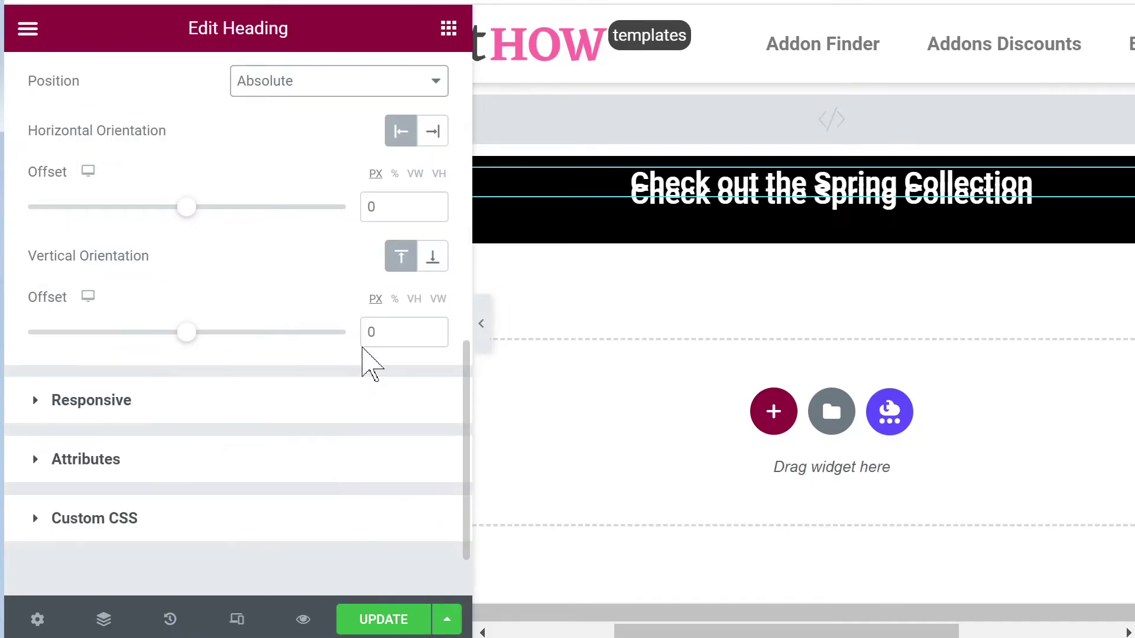
text(1)
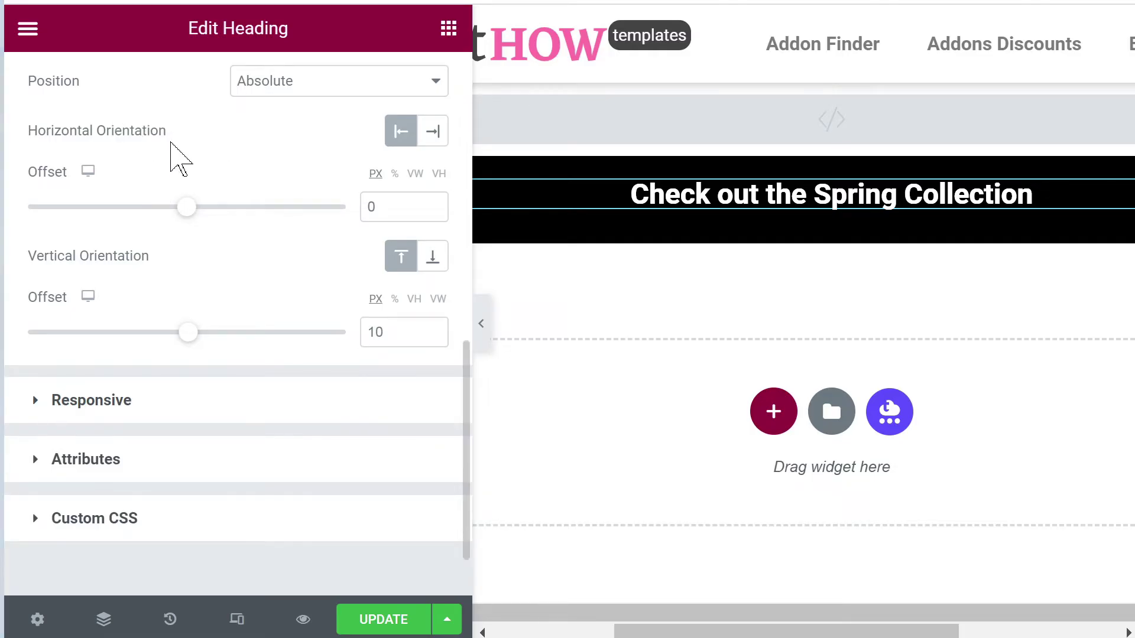
Change the duplicate heading's title to 'Amazing Offers Here'.
scroll(171, 145, up, 6)
click(74, 91)
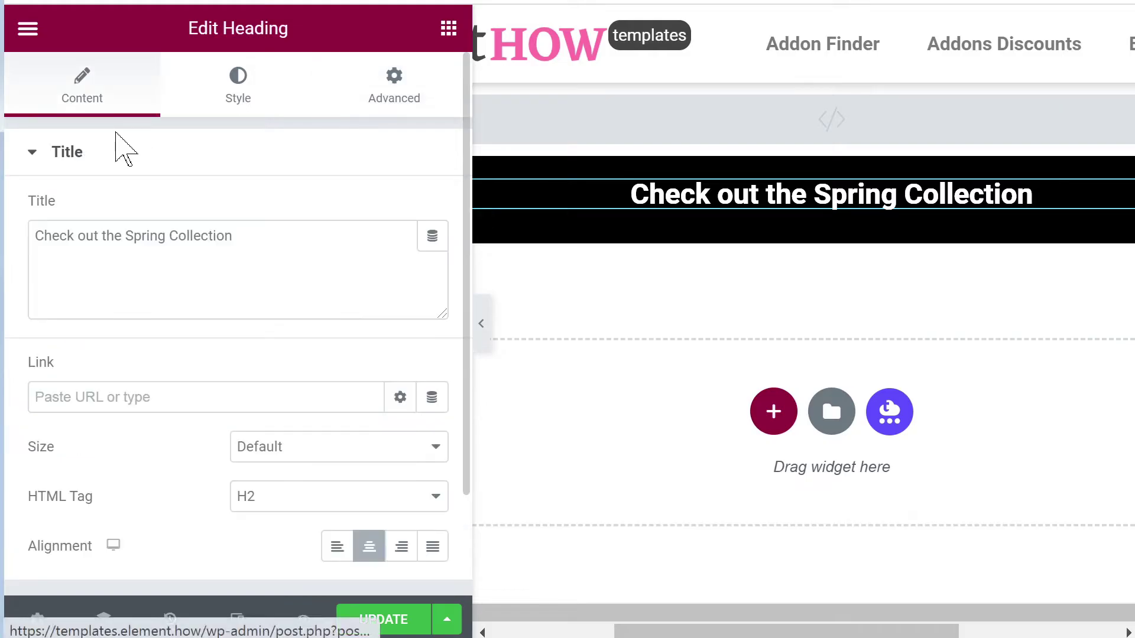
click(275, 272)
key(ctrl+a)
text(Amazing Offers Here)
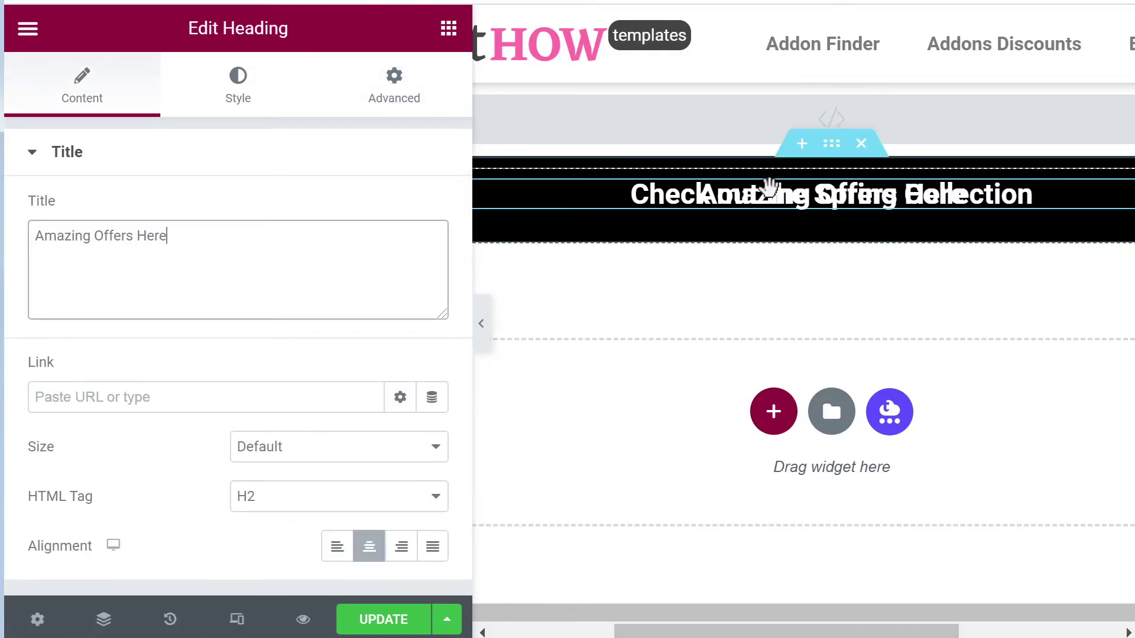
click(452, 36)
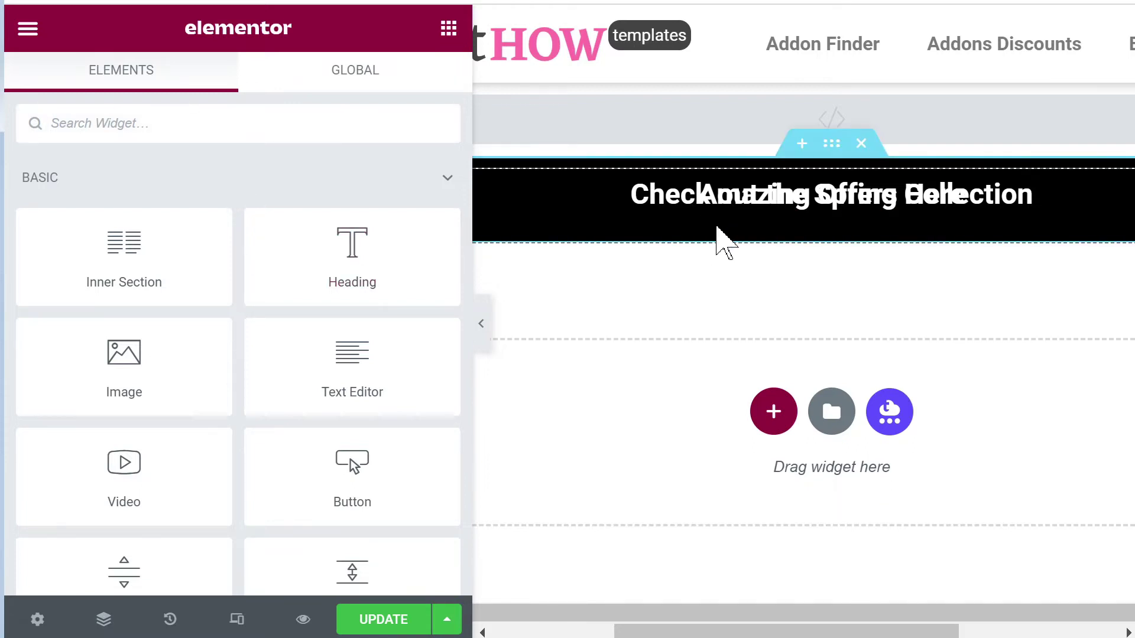
Search for 'htm' and add an HTML widget into the black section.
click(829, 155)
click(355, 114)
scroll(203, 342, down, 5)
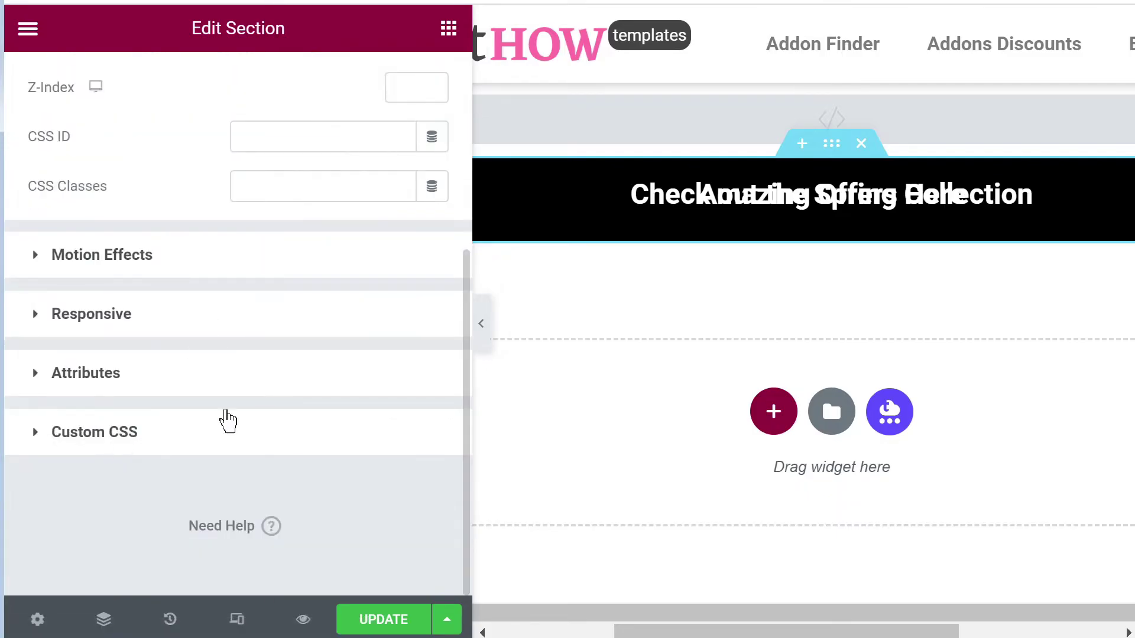
scroll(228, 421, up, 5)
click(449, 28)
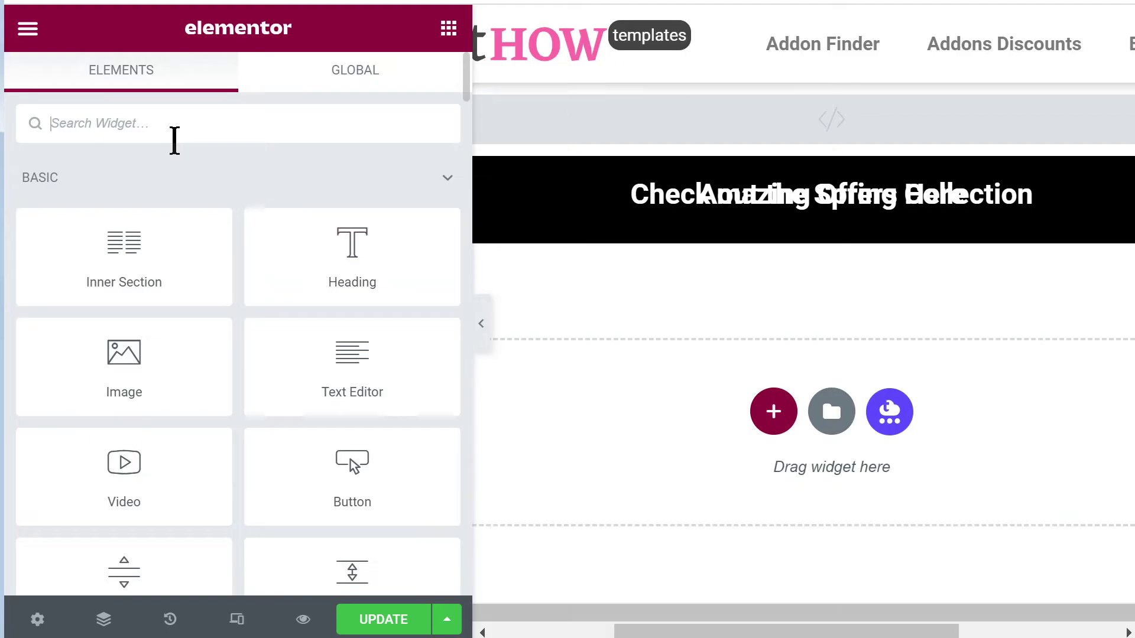
text(htm)
drag(111, 222, 733, 260)
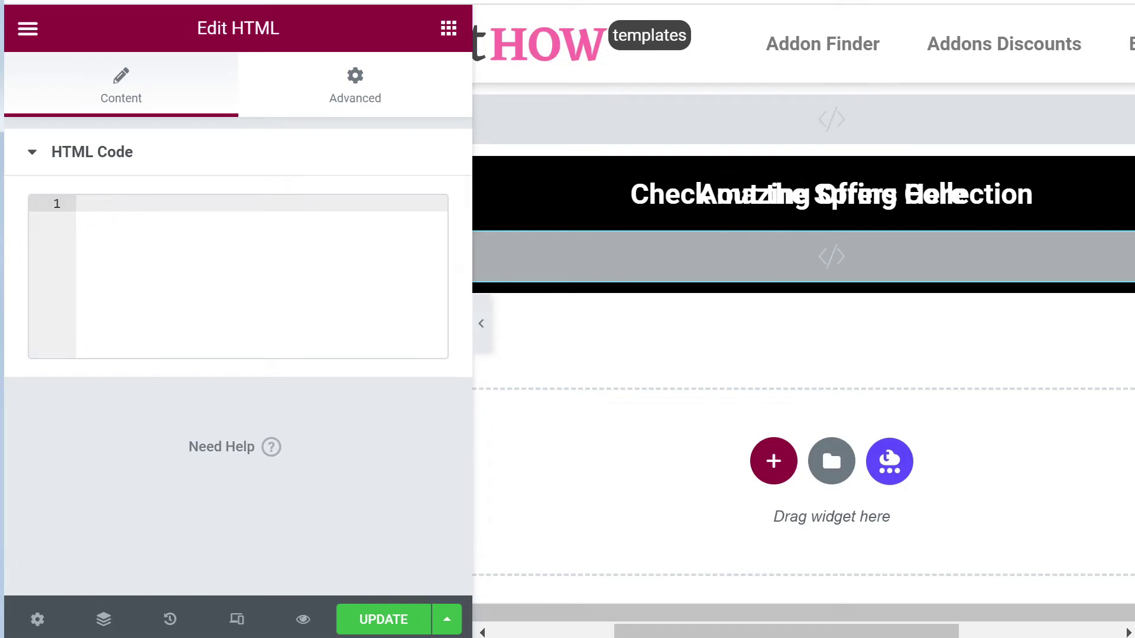
Type an empty <style></style> block with blank lines into the HTML widget.
text(<stle></stle>)
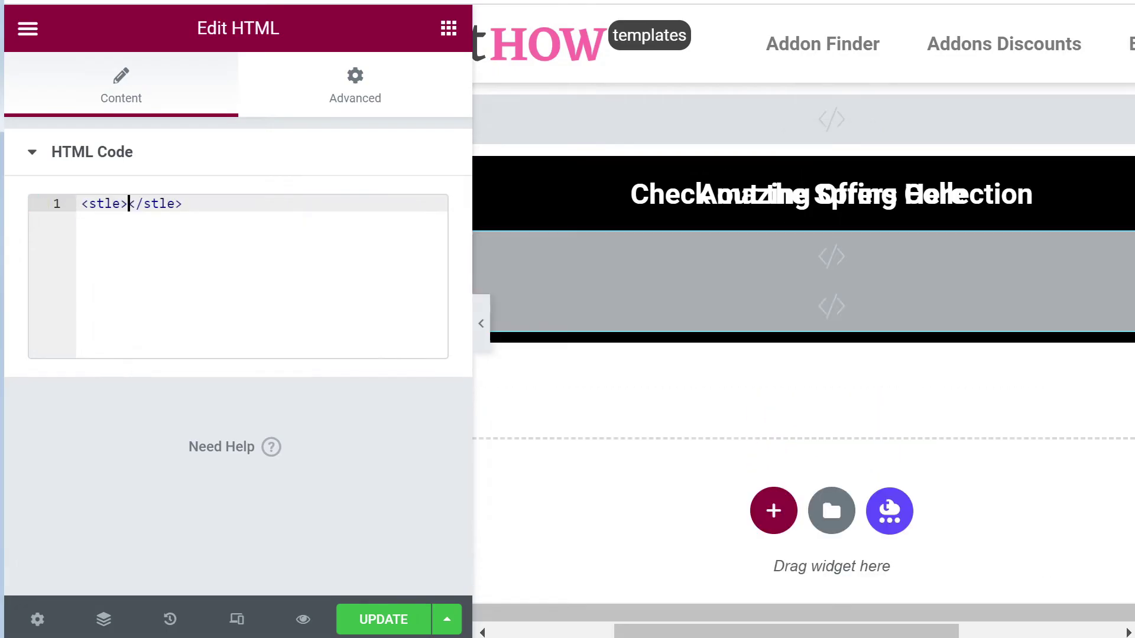
key(BackSpace)
key(BackSpace)
key(BackSpace)
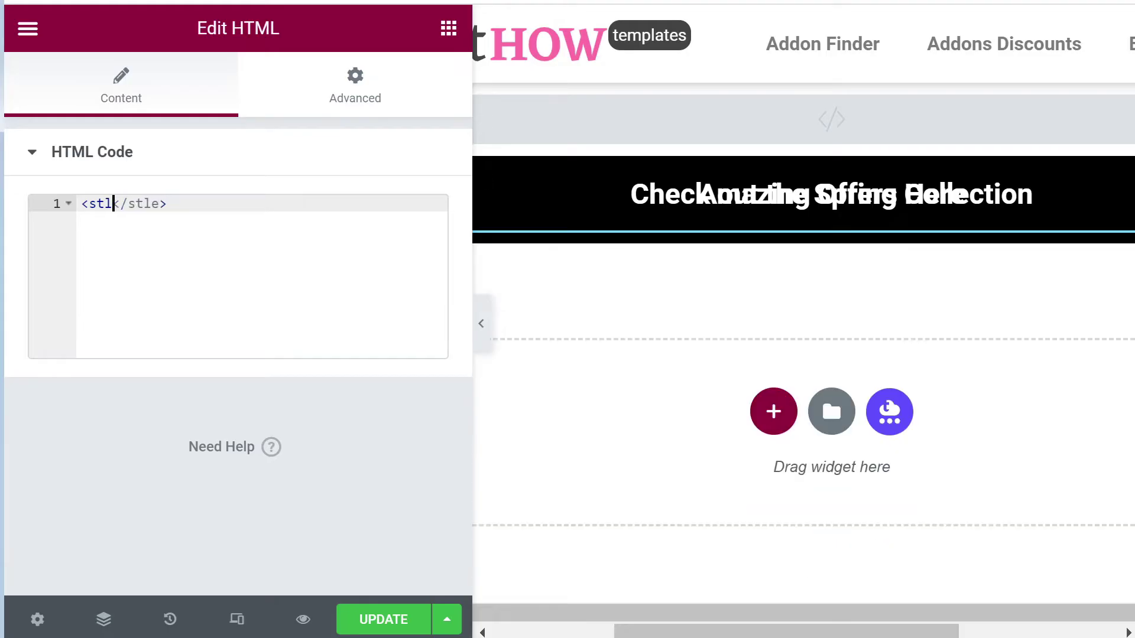
key(Delete)
key(Delete)
key(Delete)
key(Delete)
key(Delete)
key(Delete)
key(Delete)
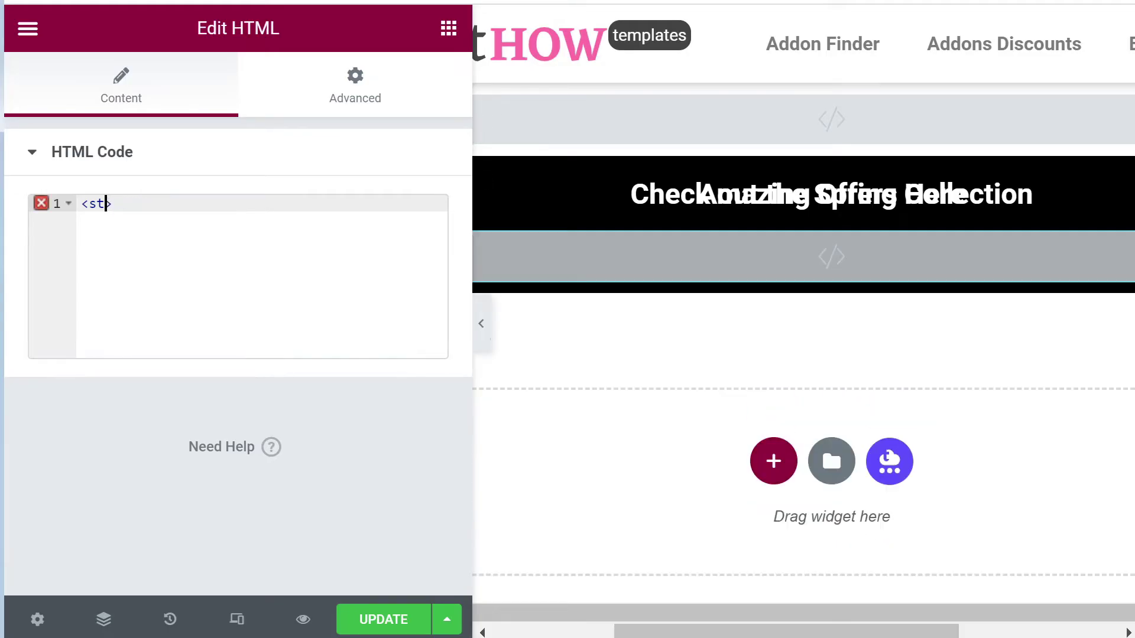
text(yle>)
key(Return)
key(Return)
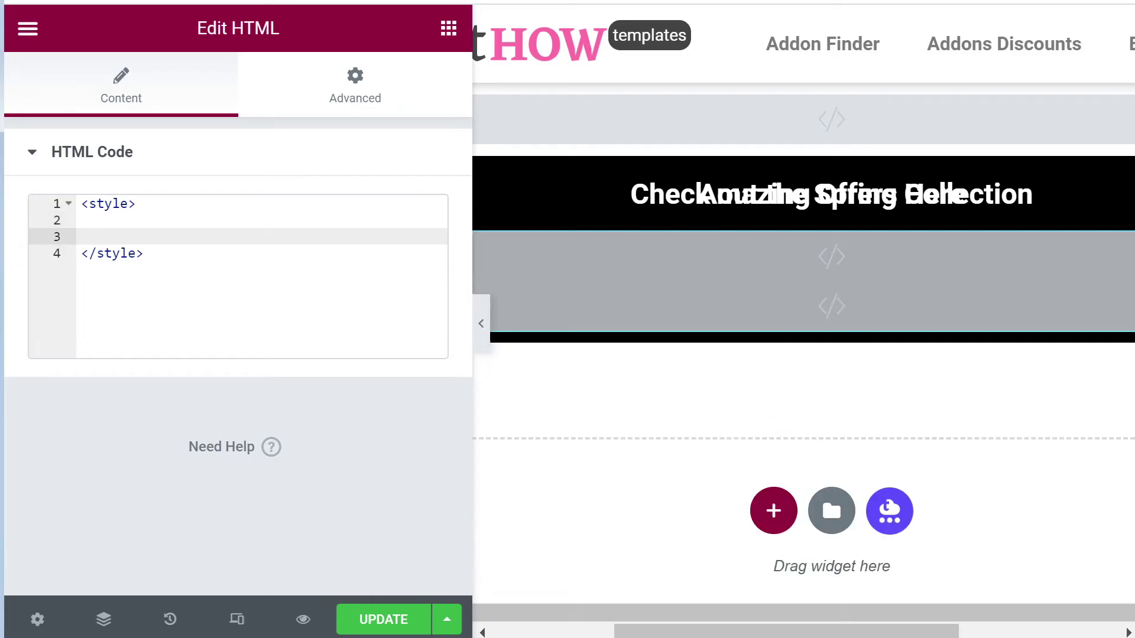
key(Return)
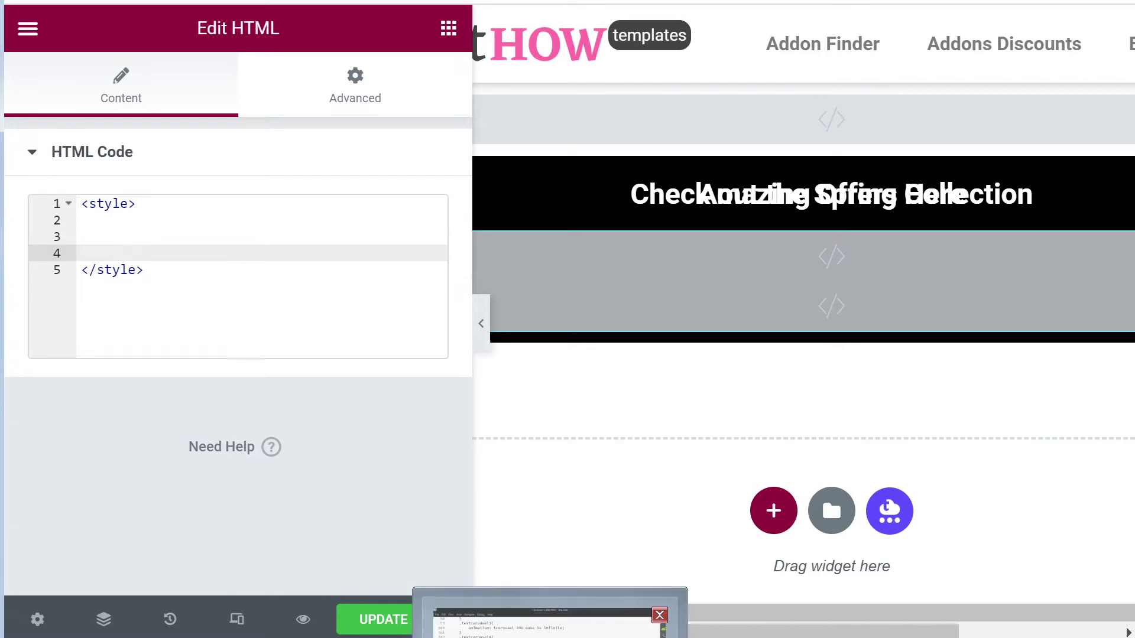
click(558, 615)
Copy the 'For 2 texts' carousel CSS, through the closing keyframes brace, from the text editor.
scroll(502, 527, up, 20)
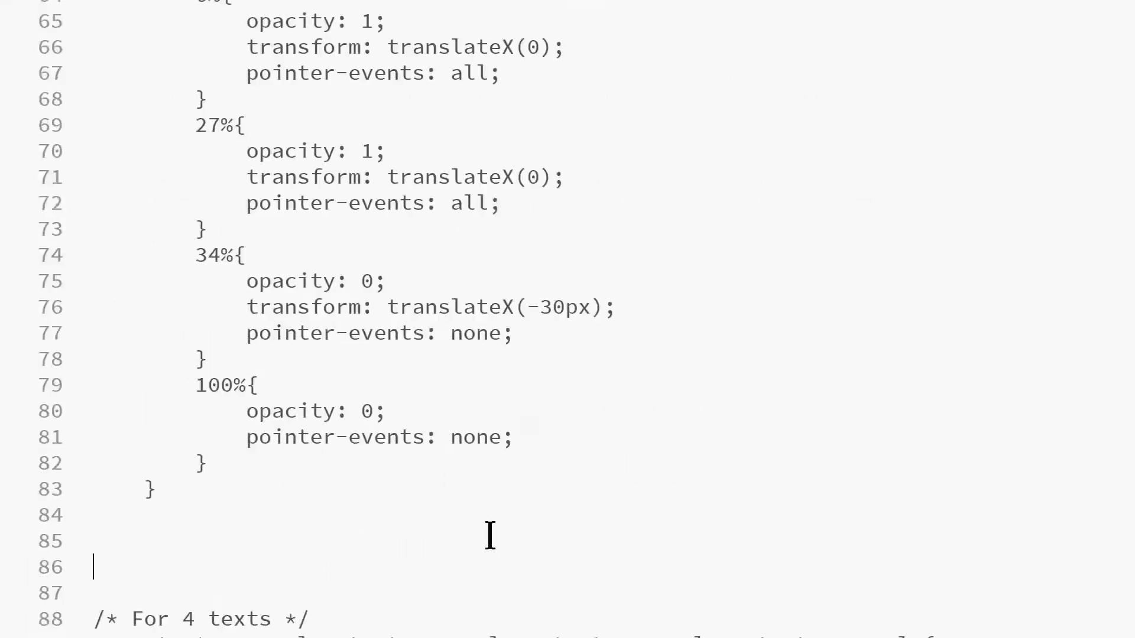
scroll(457, 530, up, 2)
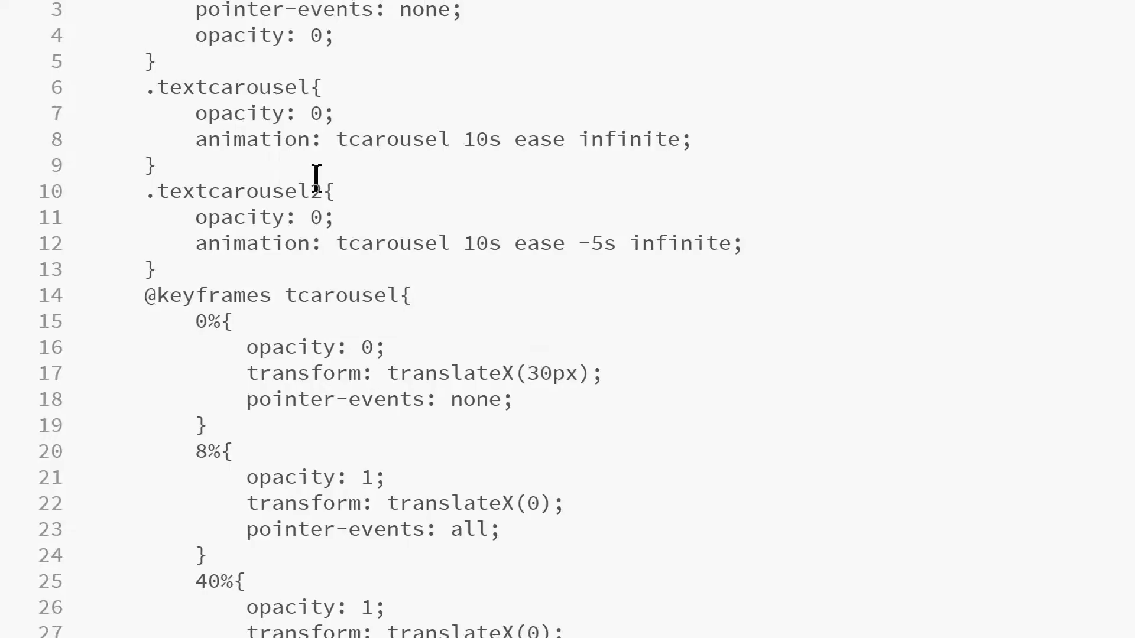
scroll(316, 177, down, 14)
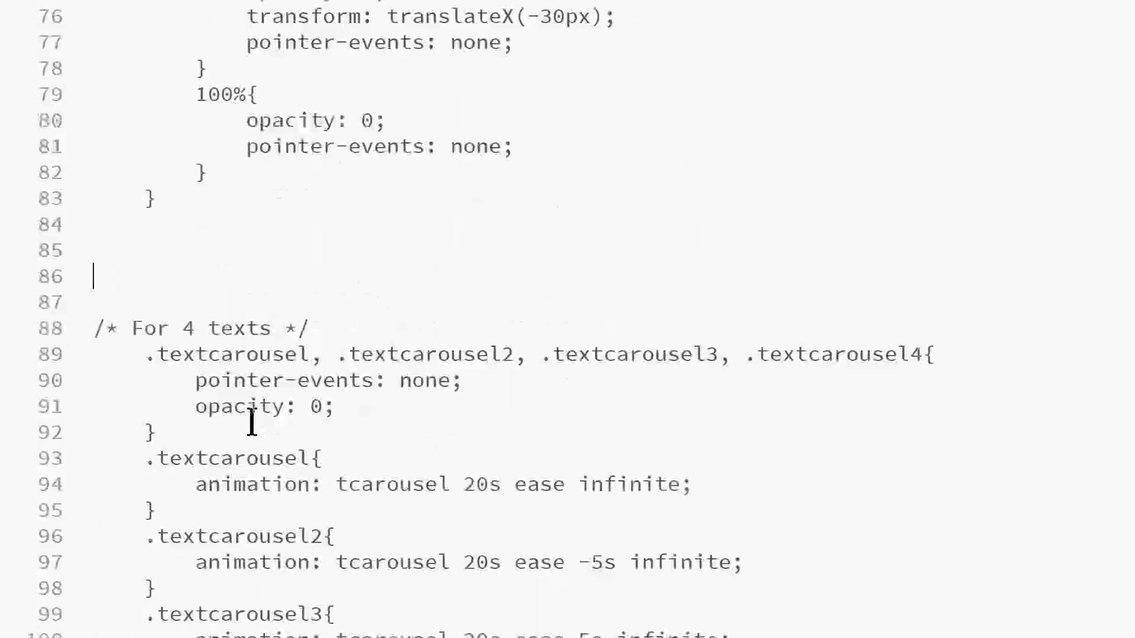
scroll(236, 446, up, 18)
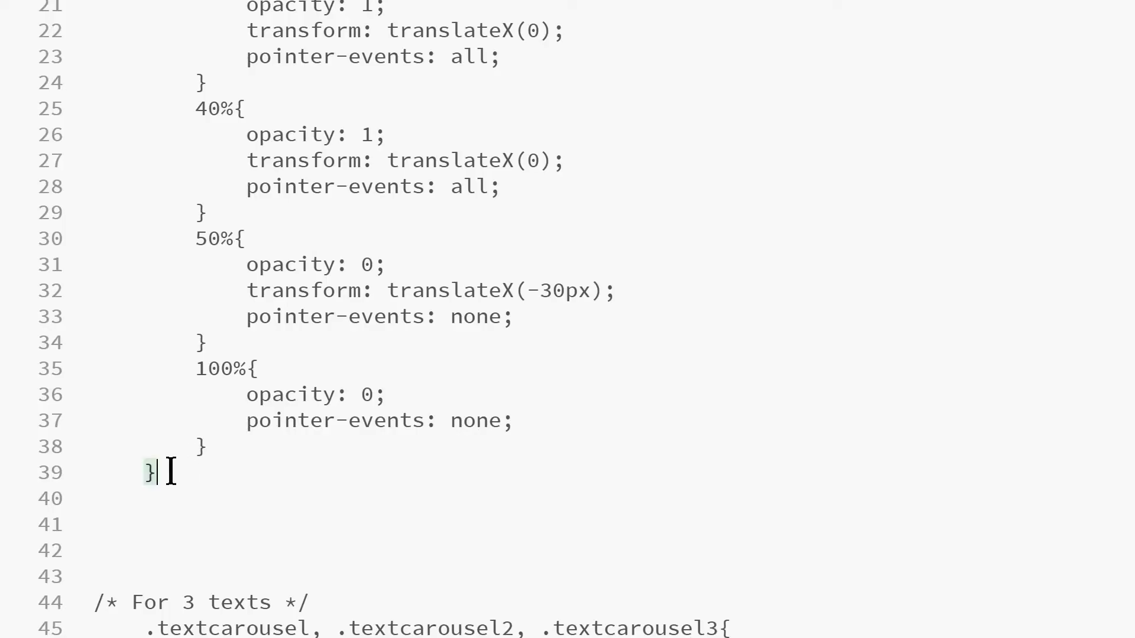
drag(169, 471, 23, 3)
scroll(82, 406, up, 6)
scroll(556, 439, down, 3)
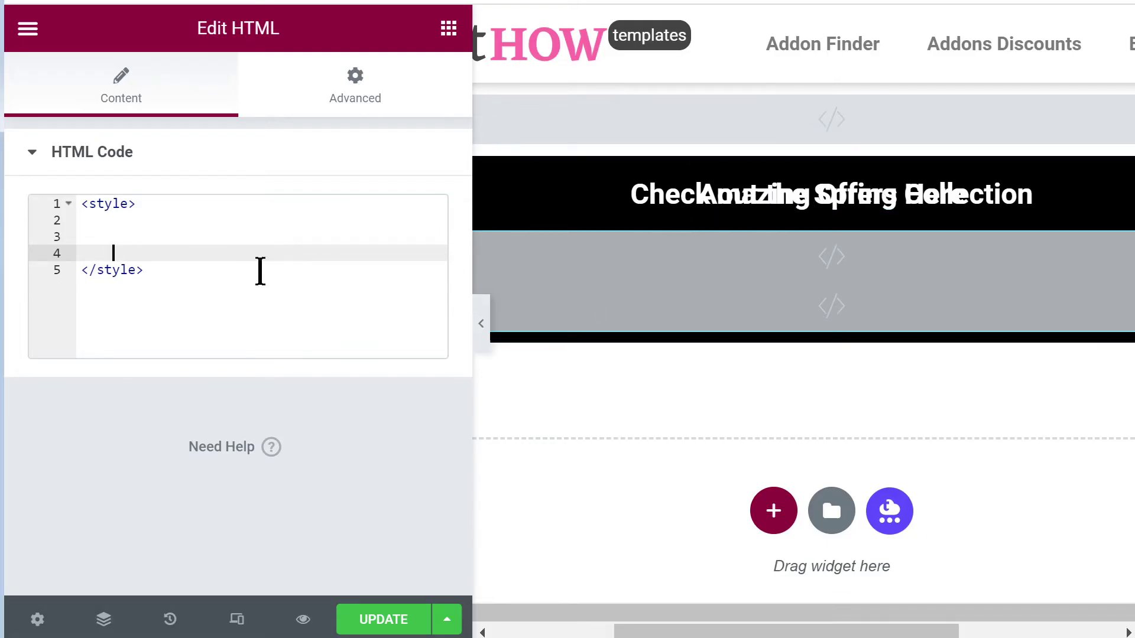
Paste the two-text carousel CSS inside the HTML widget's style tags.
key(ctrl+v)
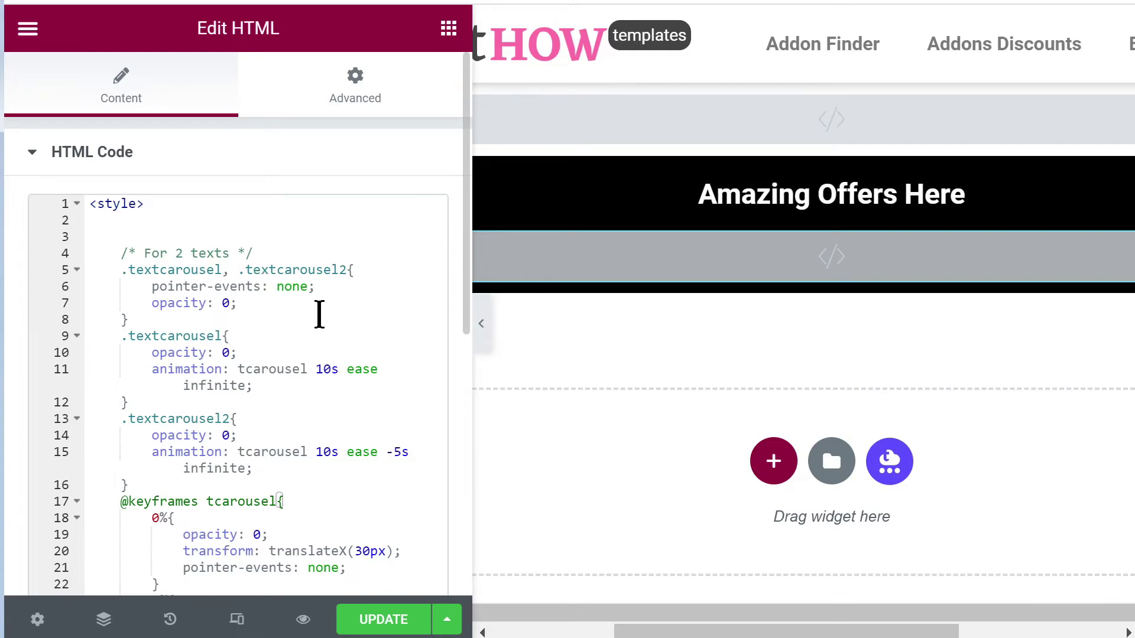
scroll(252, 319, down, 5)
scroll(302, 363, up, 3)
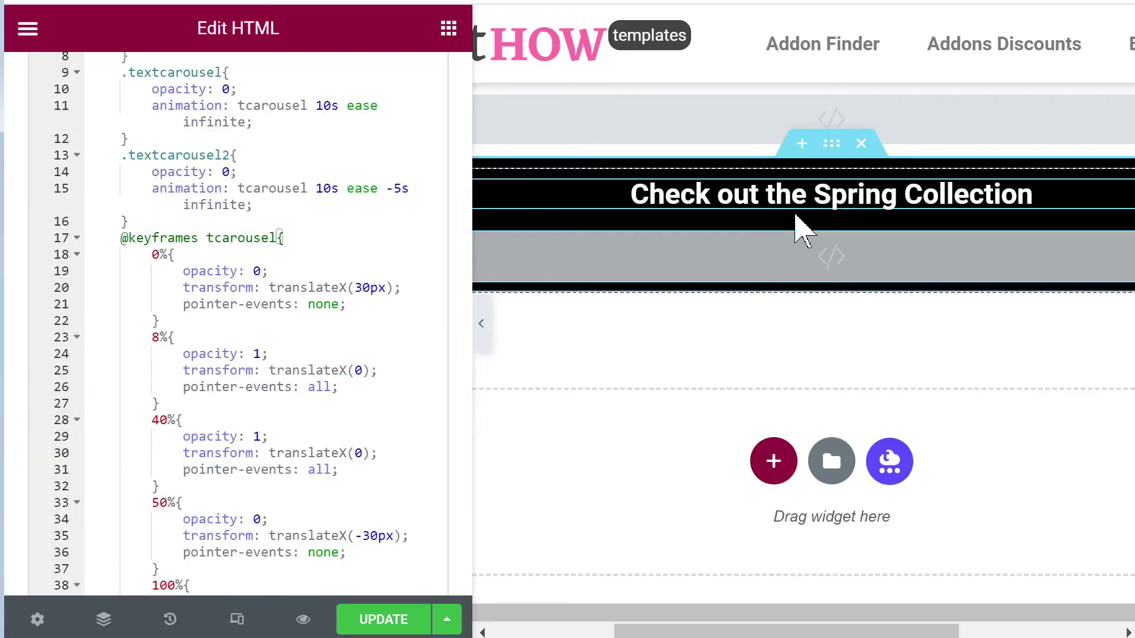
Set the section's overflow to Hidden and update the page.
click(832, 145)
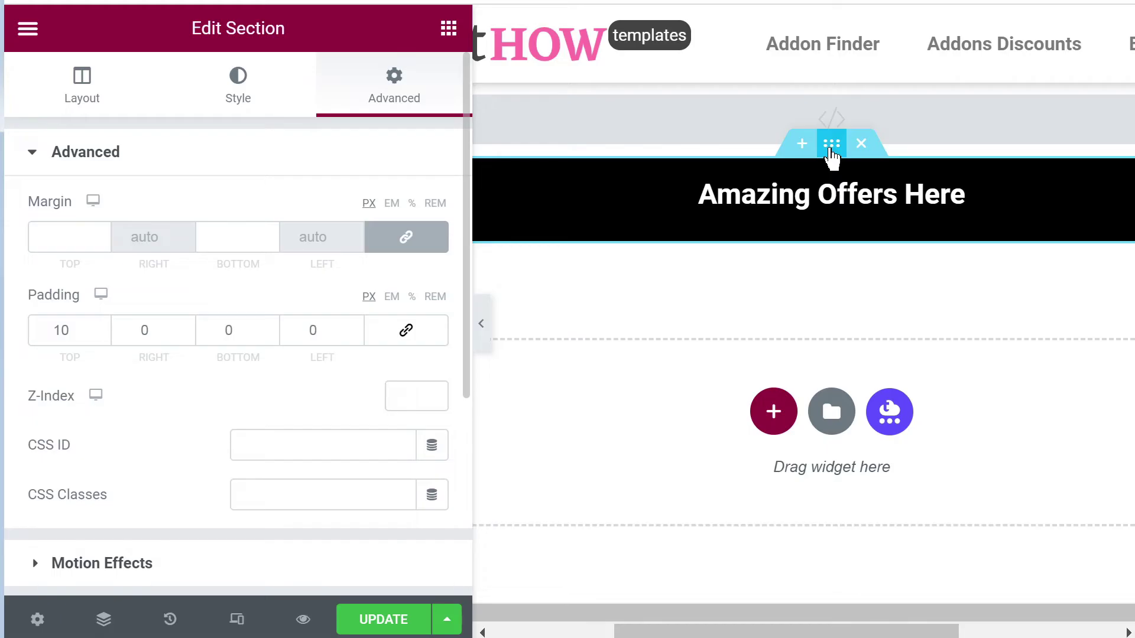
click(81, 95)
scroll(145, 361, down, 5)
scroll(262, 314, up, 4)
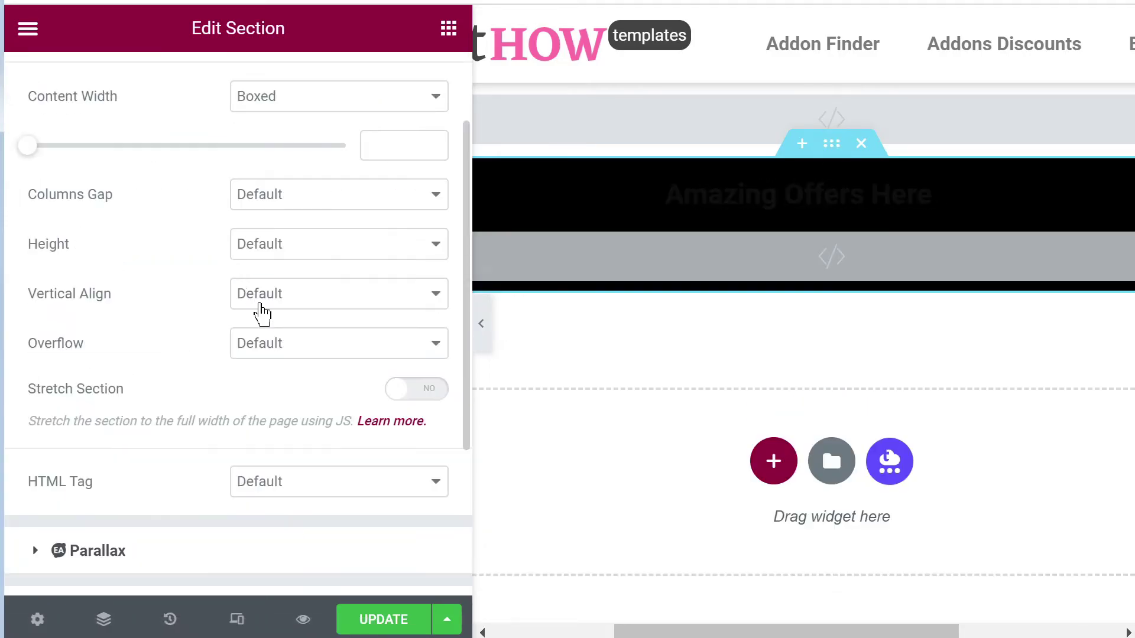
click(291, 345)
click(288, 417)
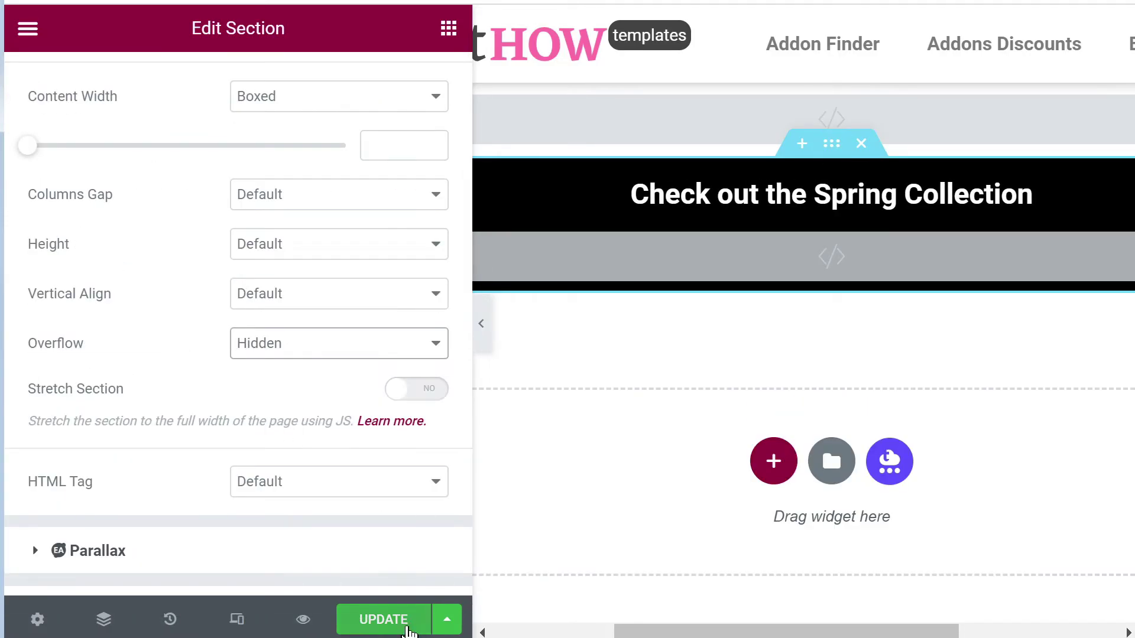
click(386, 619)
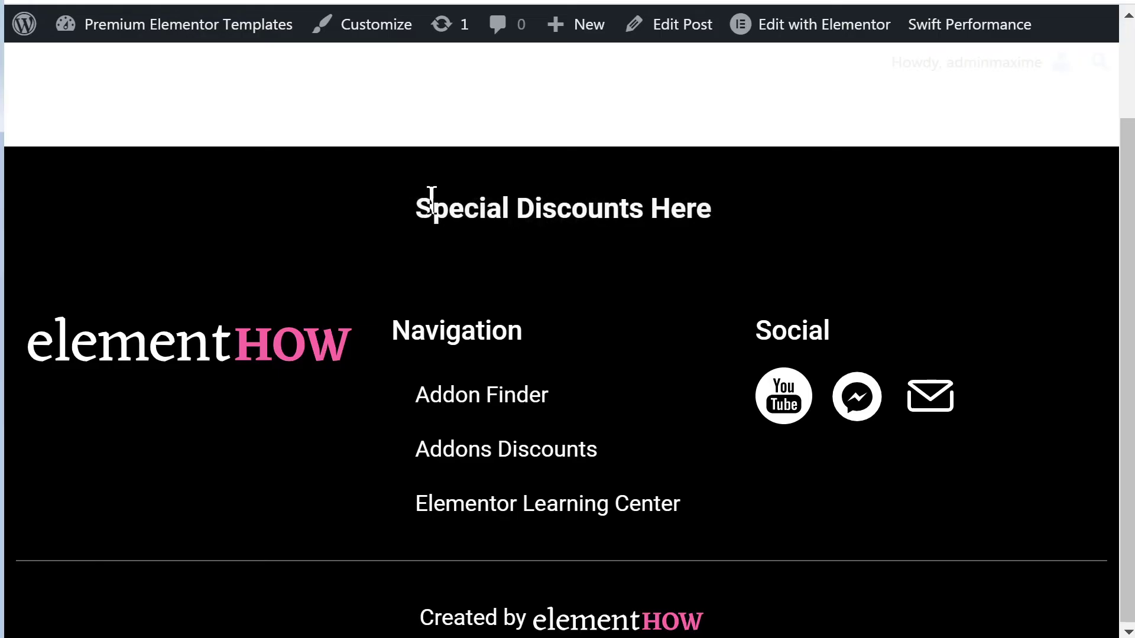
Reload the live page to watch the headline rotate, then reopen the HTML widget's code.
key(F5)
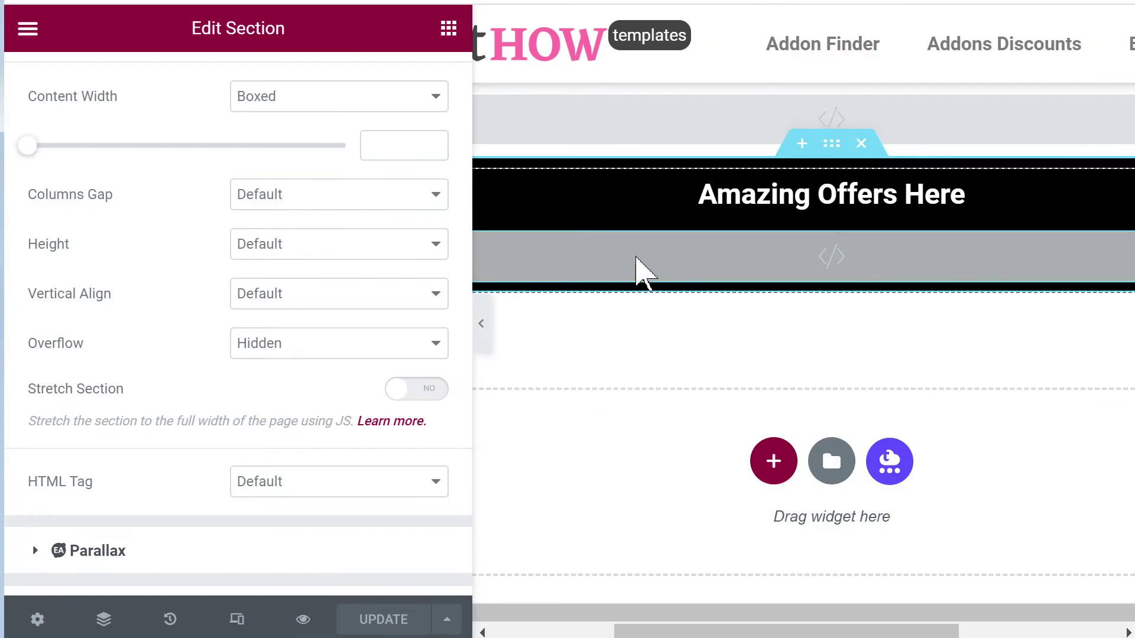
click(637, 260)
Review the tcarousel keyframes code, including the 8% keyframe's properties.
scroll(283, 284, down, 4)
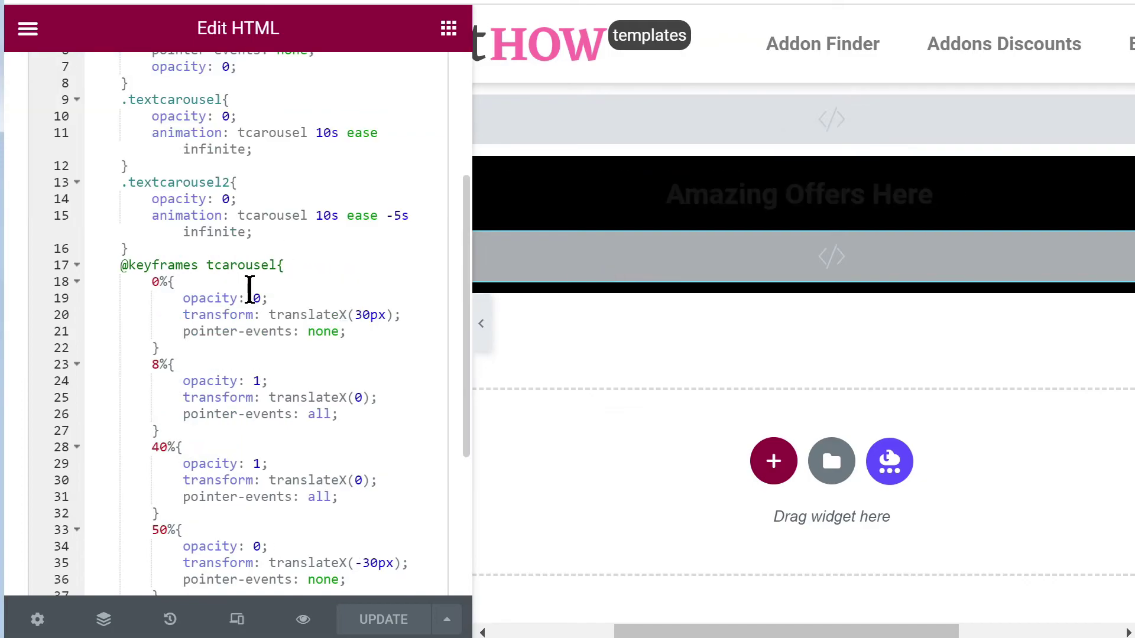
scroll(337, 277, down, 4)
scroll(329, 296, up, 4)
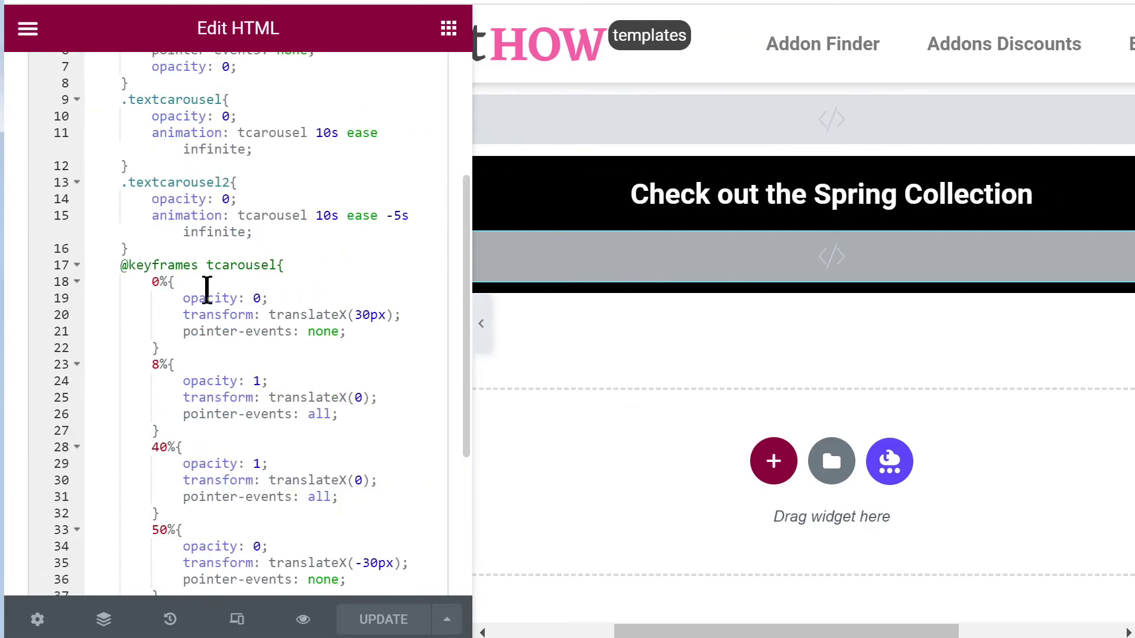
drag(121, 265, 312, 265)
click(296, 265)
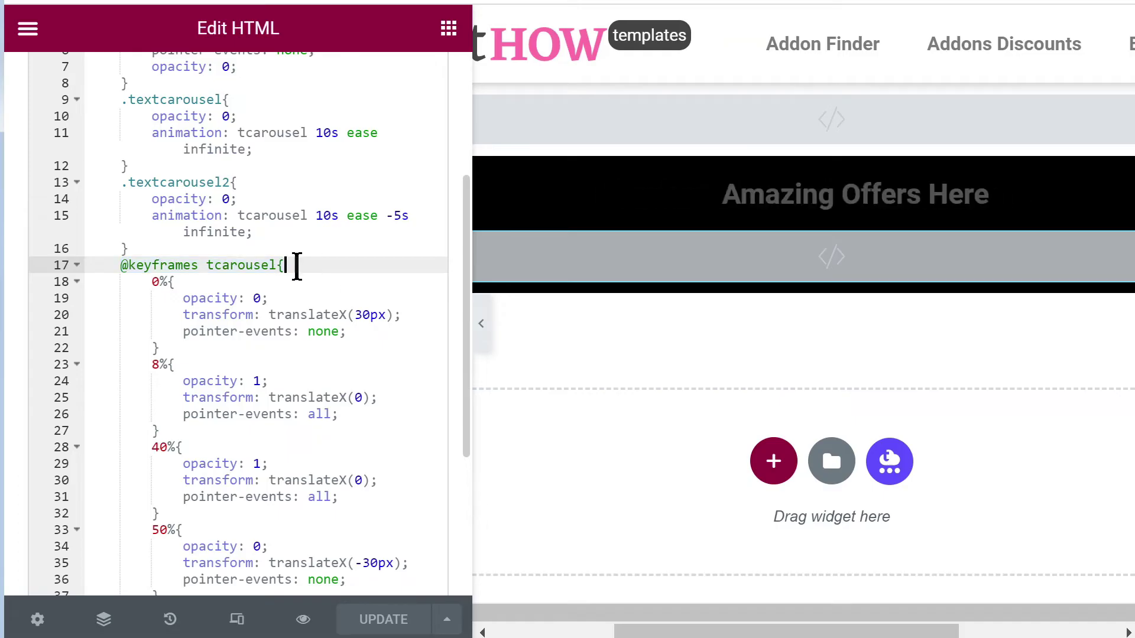
double_click(233, 264)
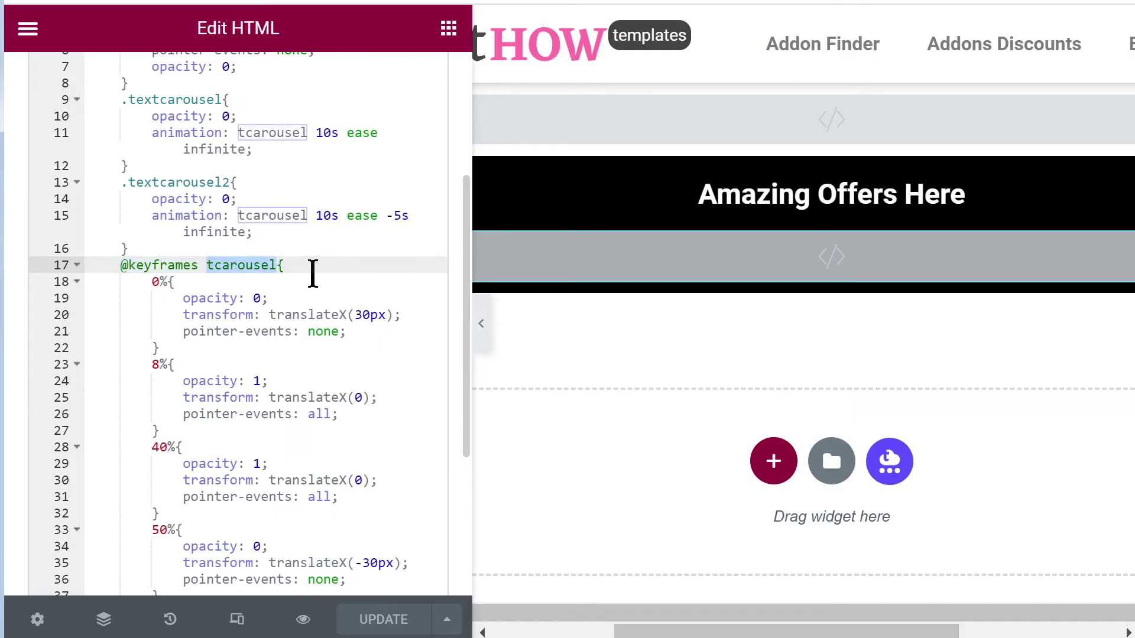
scroll(313, 273, down, 4)
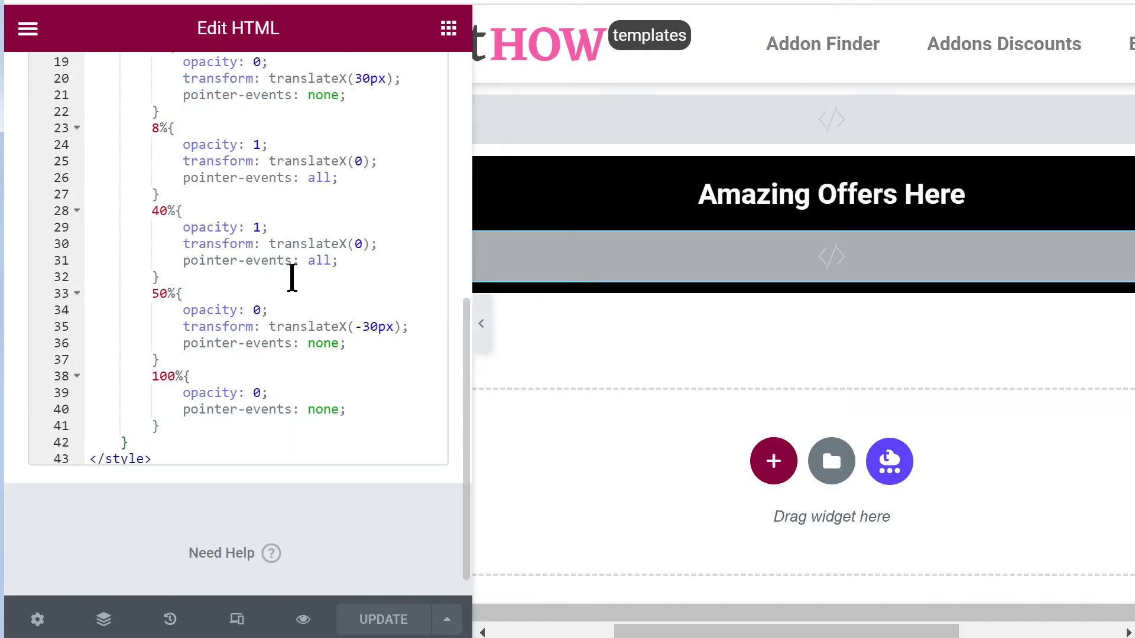
click(158, 130)
scroll(226, 257, up, 4)
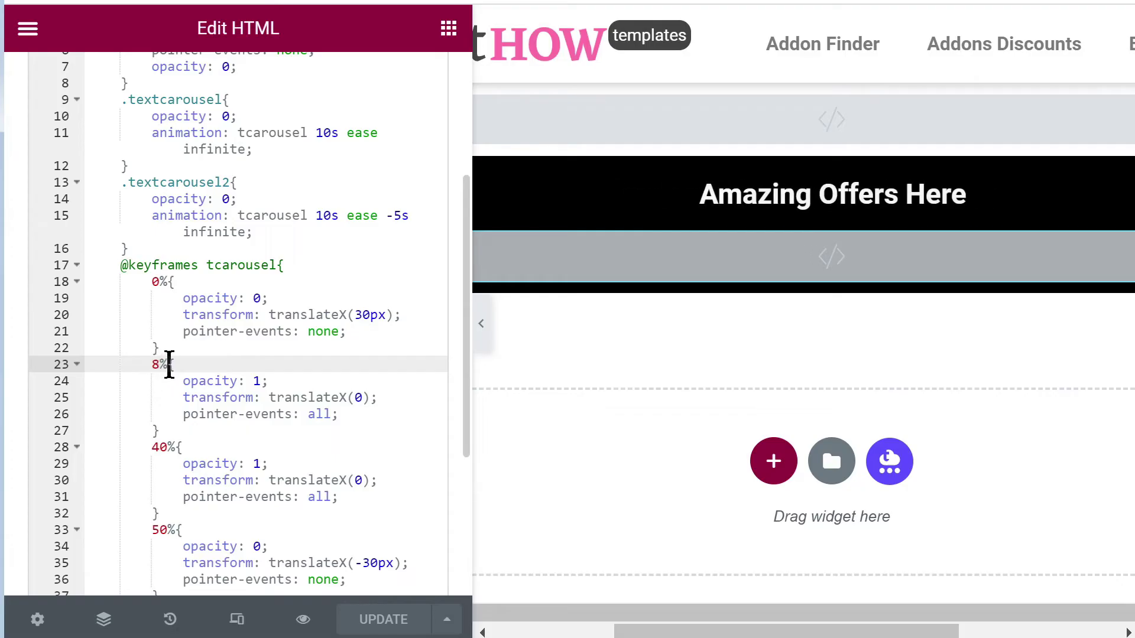
drag(185, 376, 353, 414)
click(352, 415)
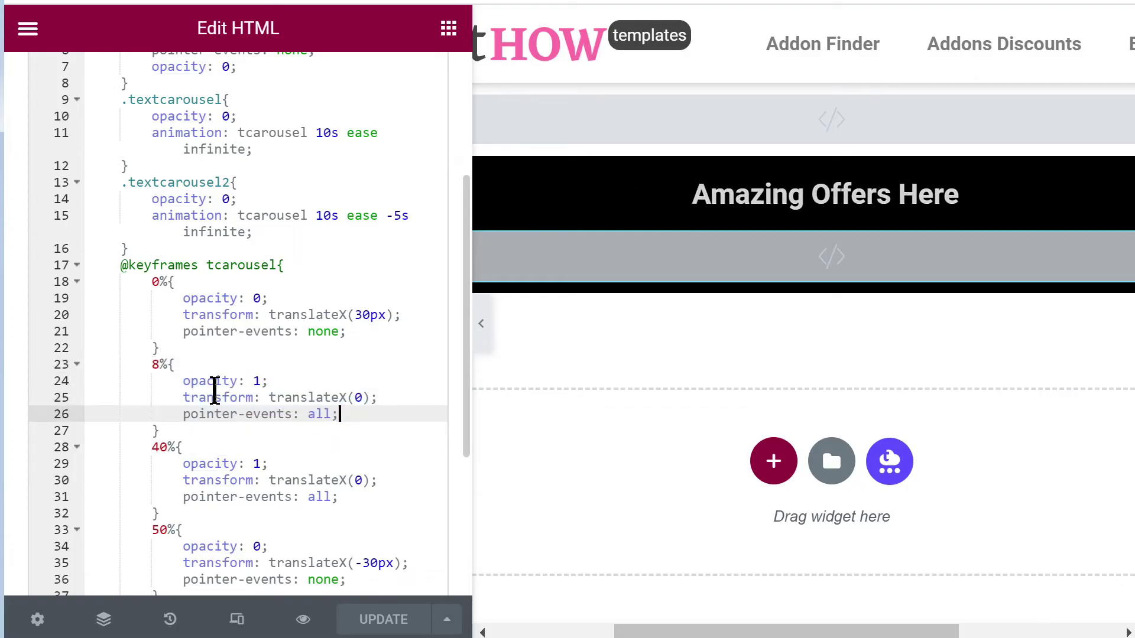
Change the 40% and 50% keyframes to 44% and 54%, save, and view the live site.
click(162, 448)
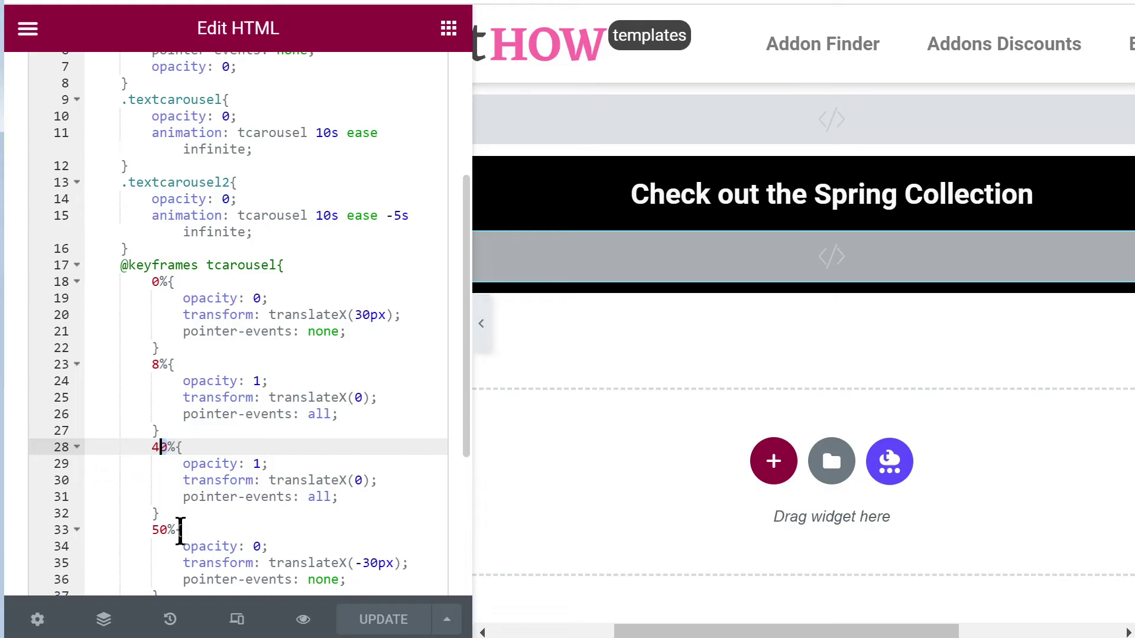
key(Delete)
text(4)
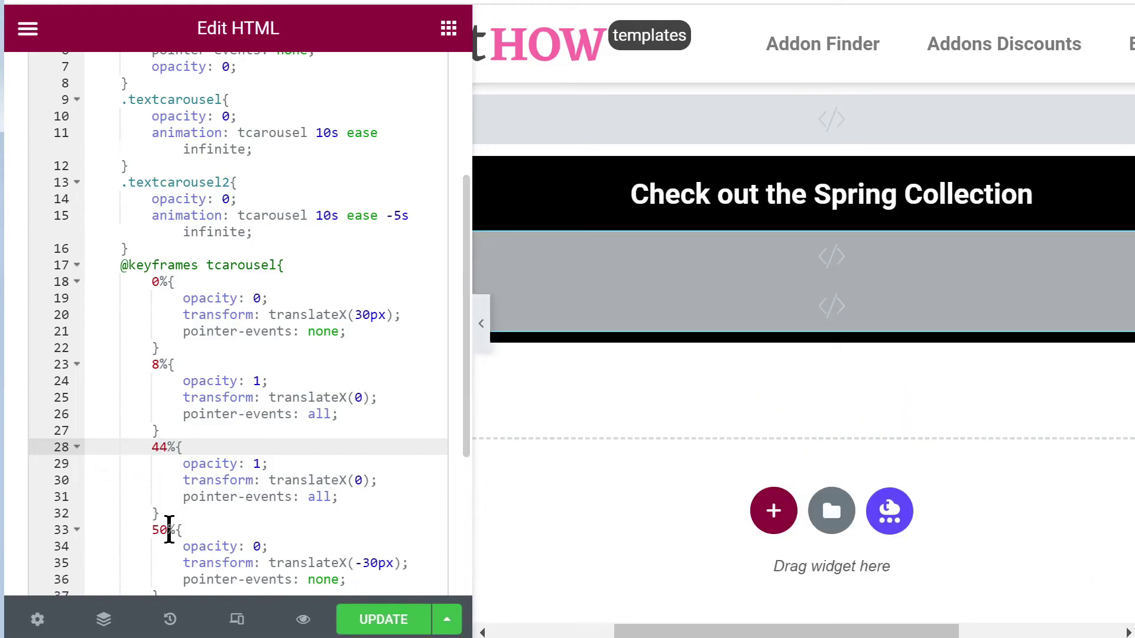
click(166, 530)
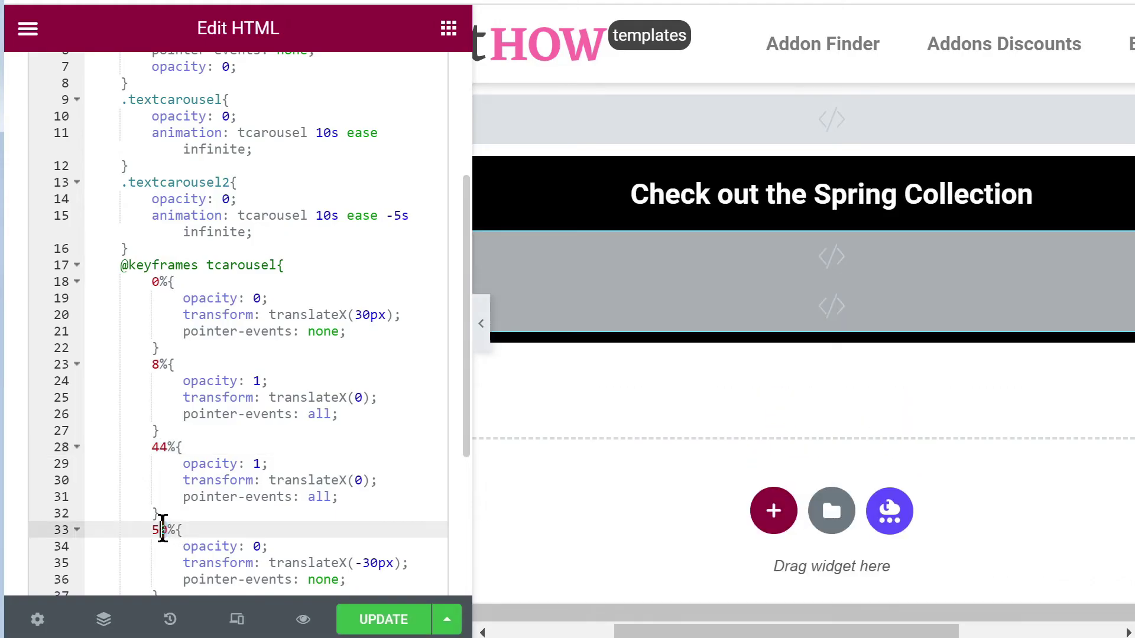
key(Delete)
text(2)
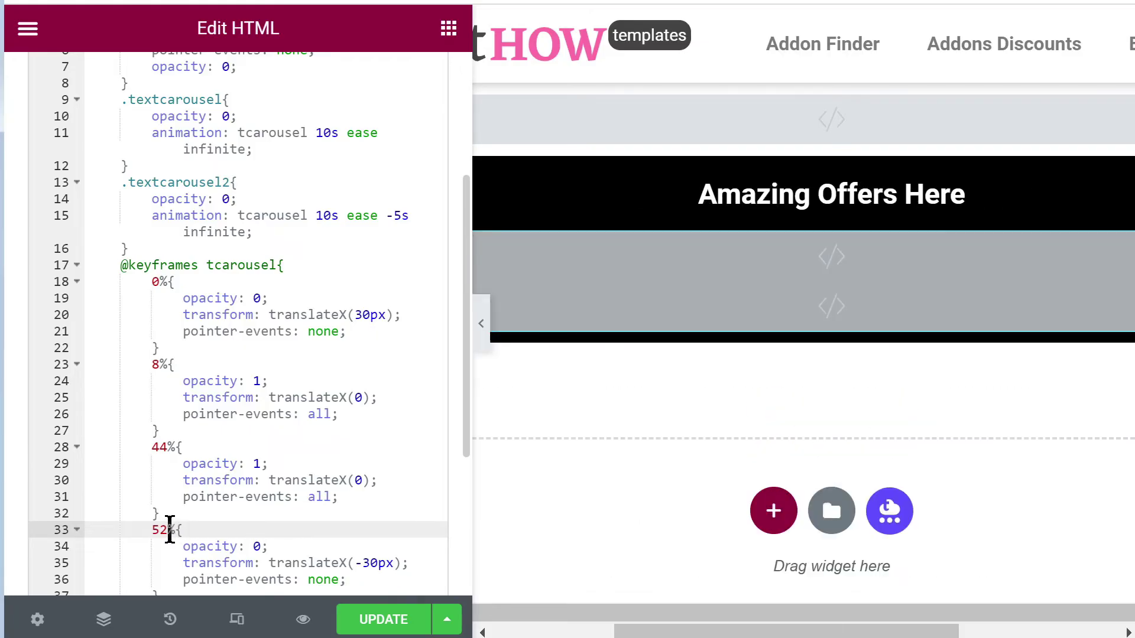
text(4)
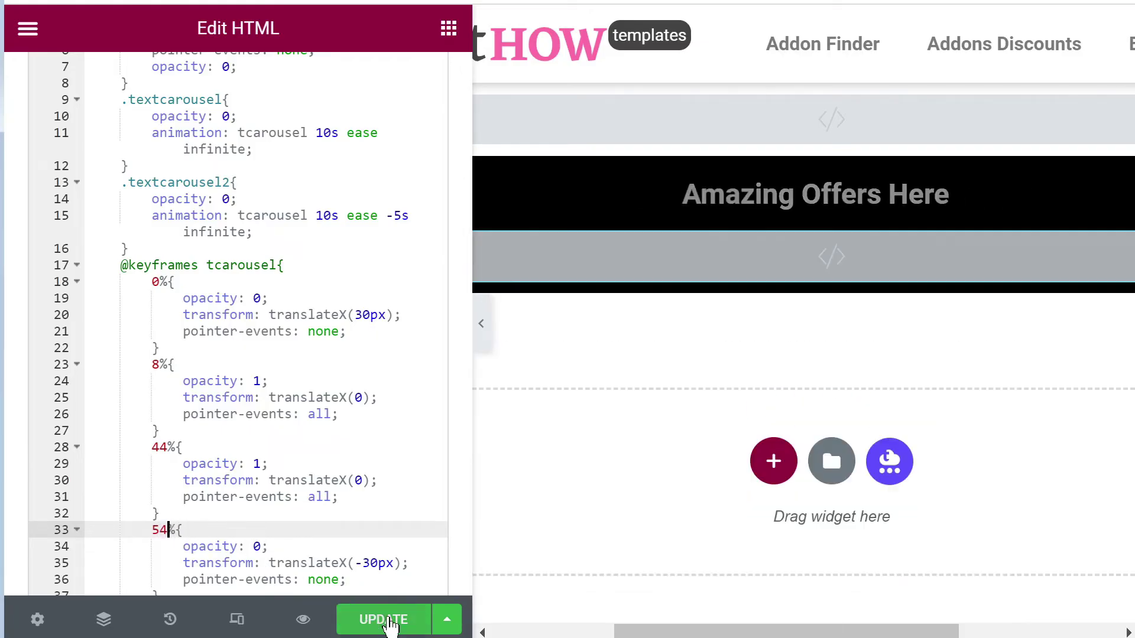
click(390, 621)
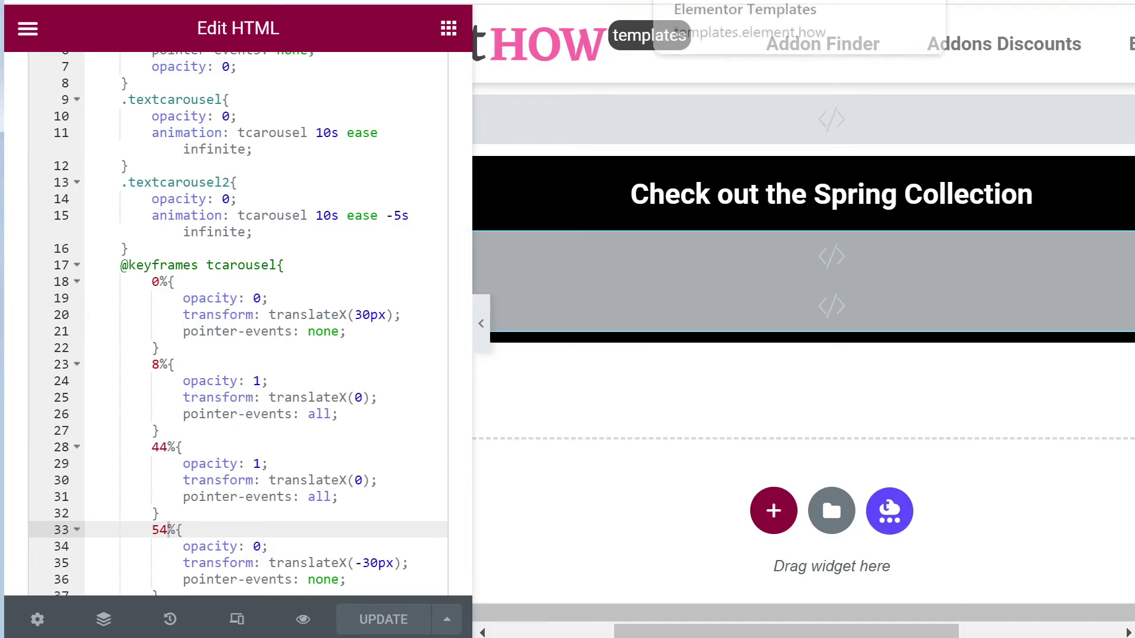
click(758, 2)
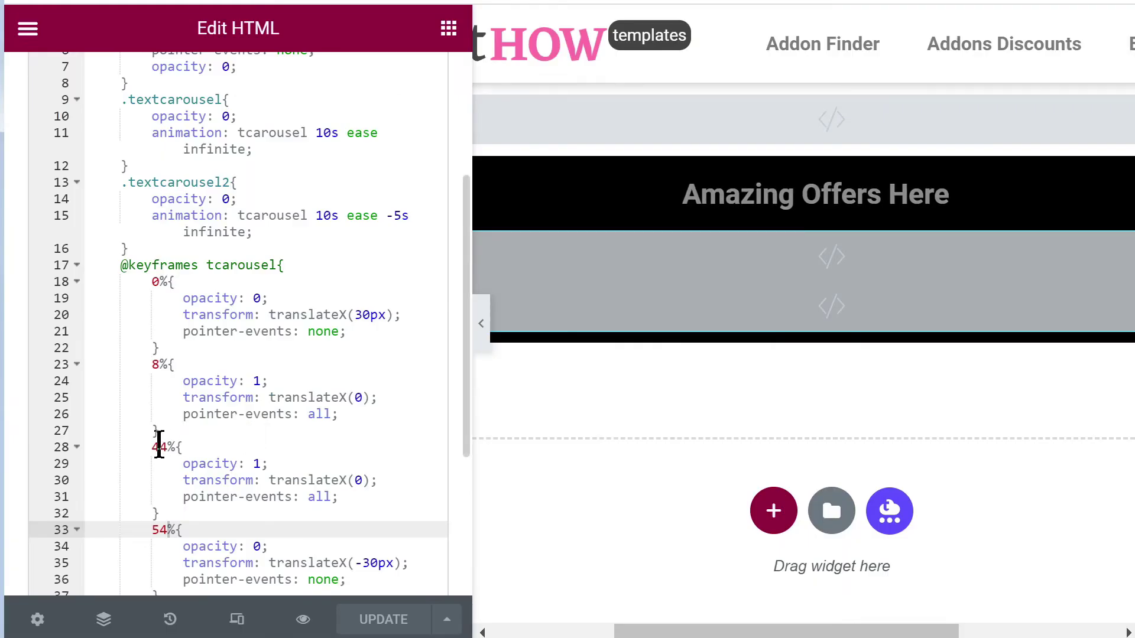
Change the 44% and 54% keyframes to 46% and 56%, save, and reload the live page.
click(163, 448)
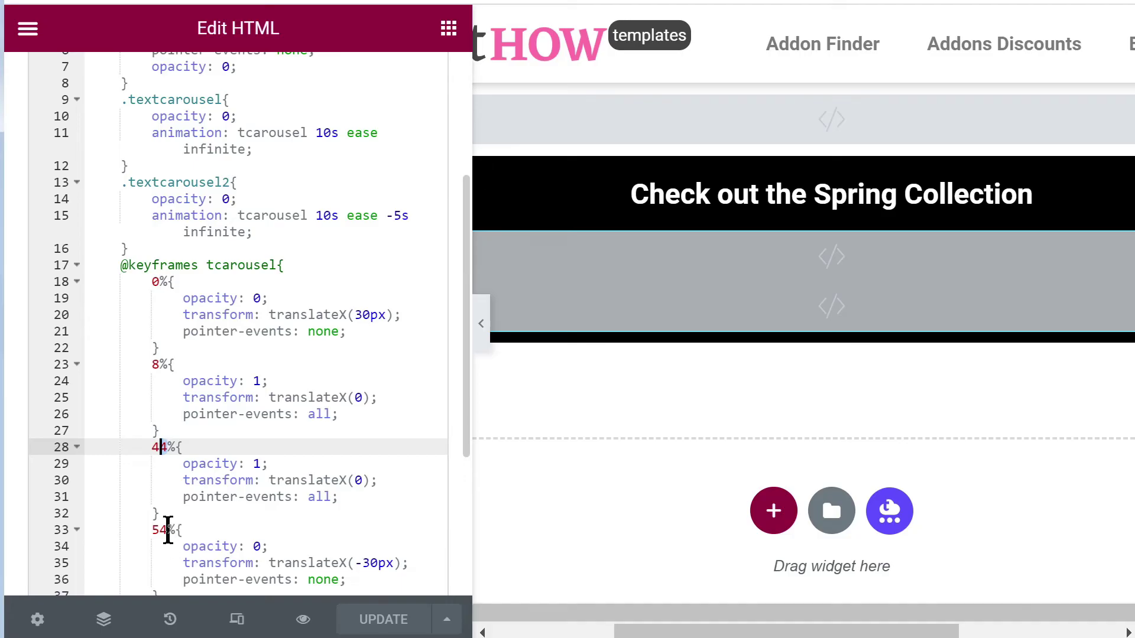
key(Delete)
text(6)
click(163, 530)
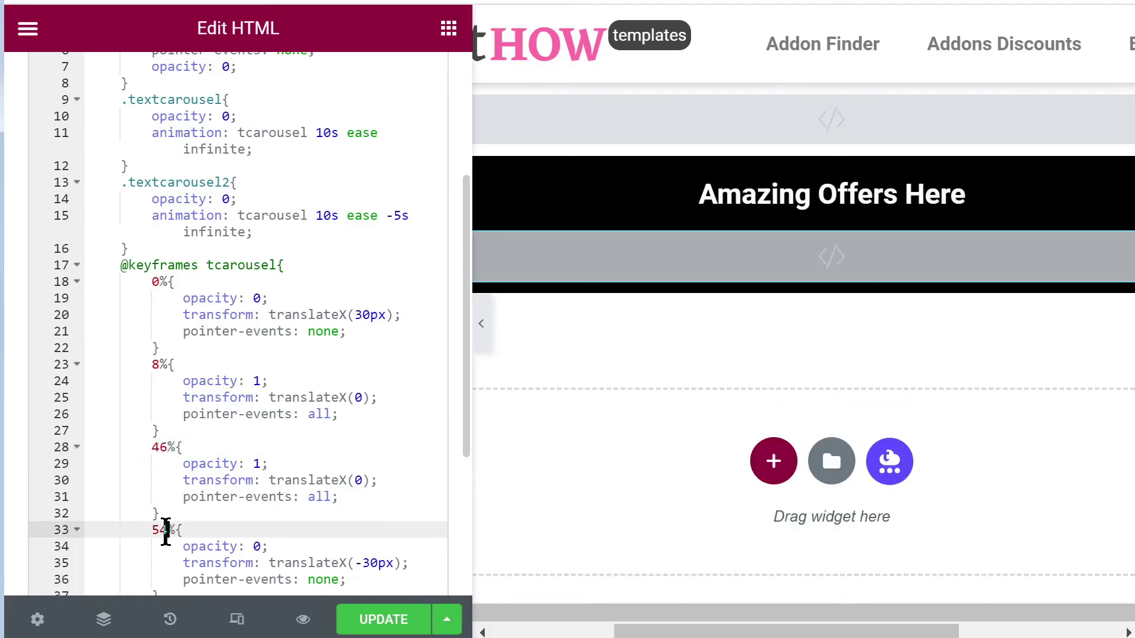
key(Delete)
text(6)
click(381, 620)
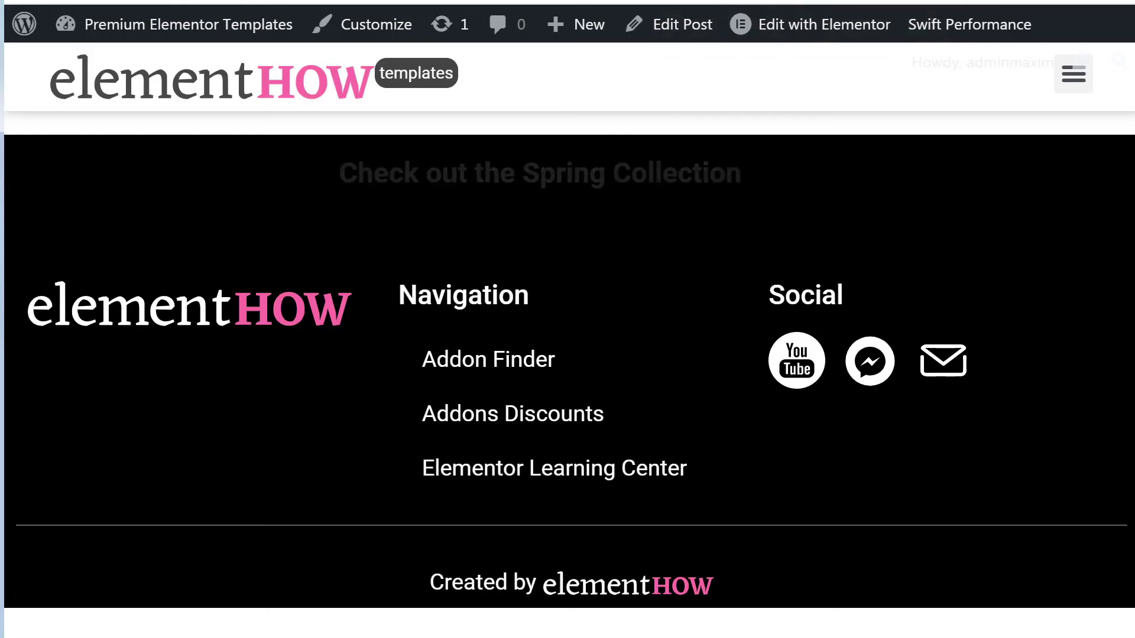
key(F5)
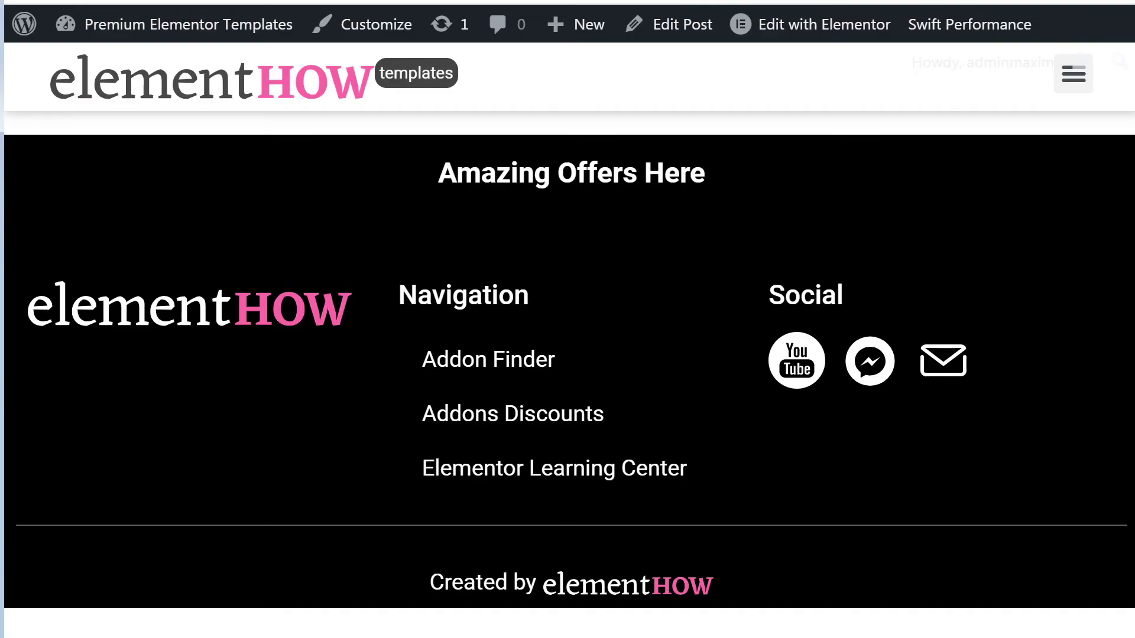
Return to the Elementor editor and review the carousel keyframes code.
key(ctrl+Tab)
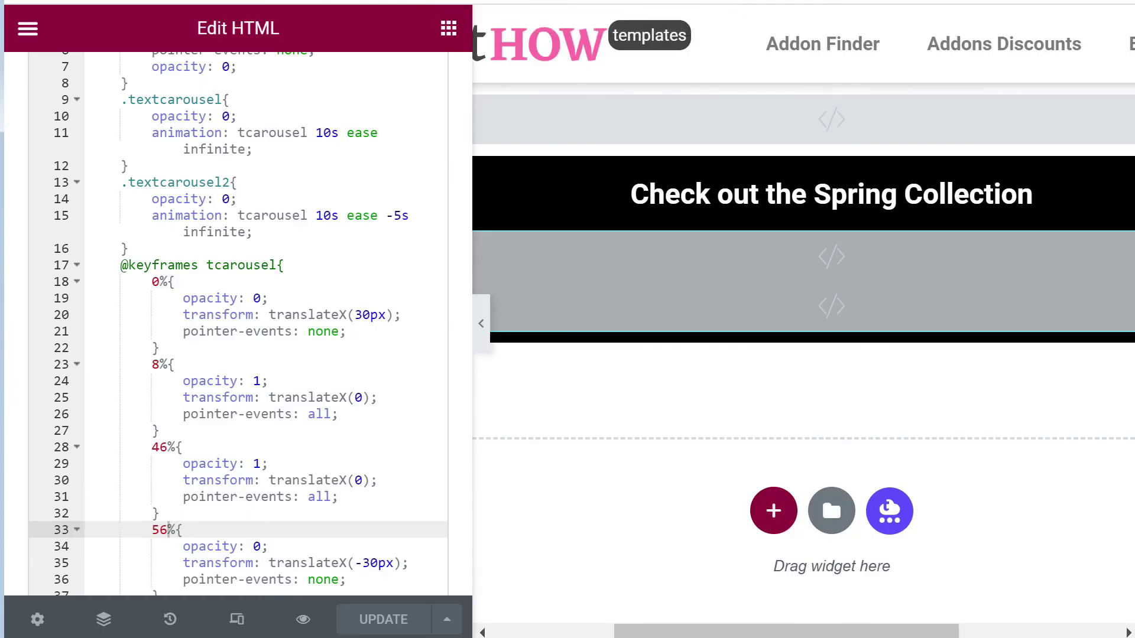
click(251, 432)
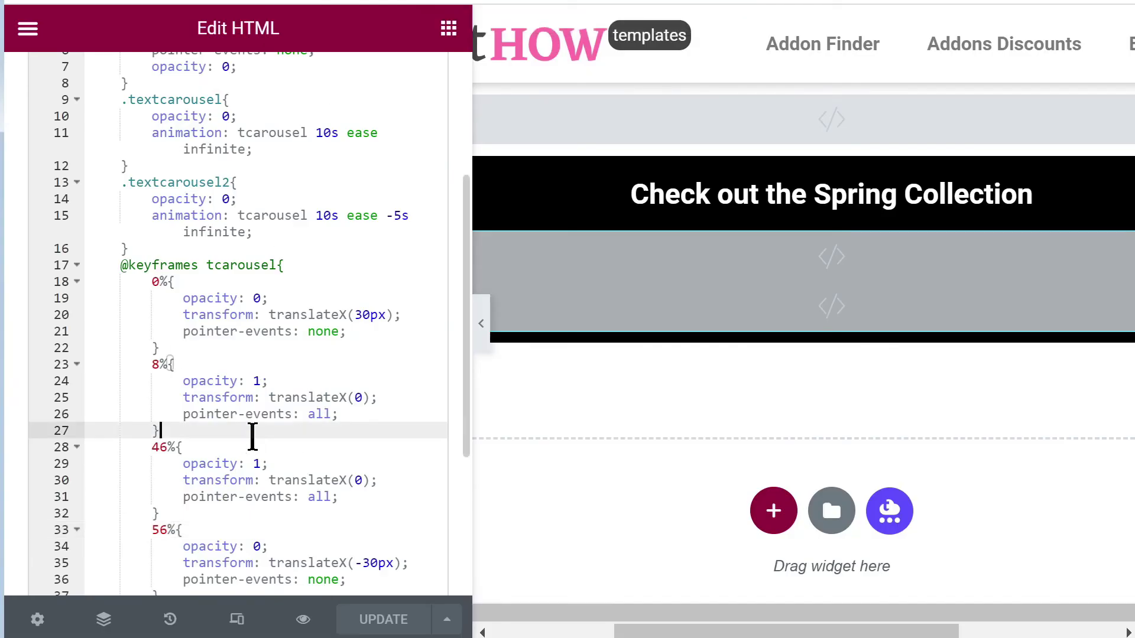
scroll(260, 434, down, 5)
scroll(264, 437, up, 8)
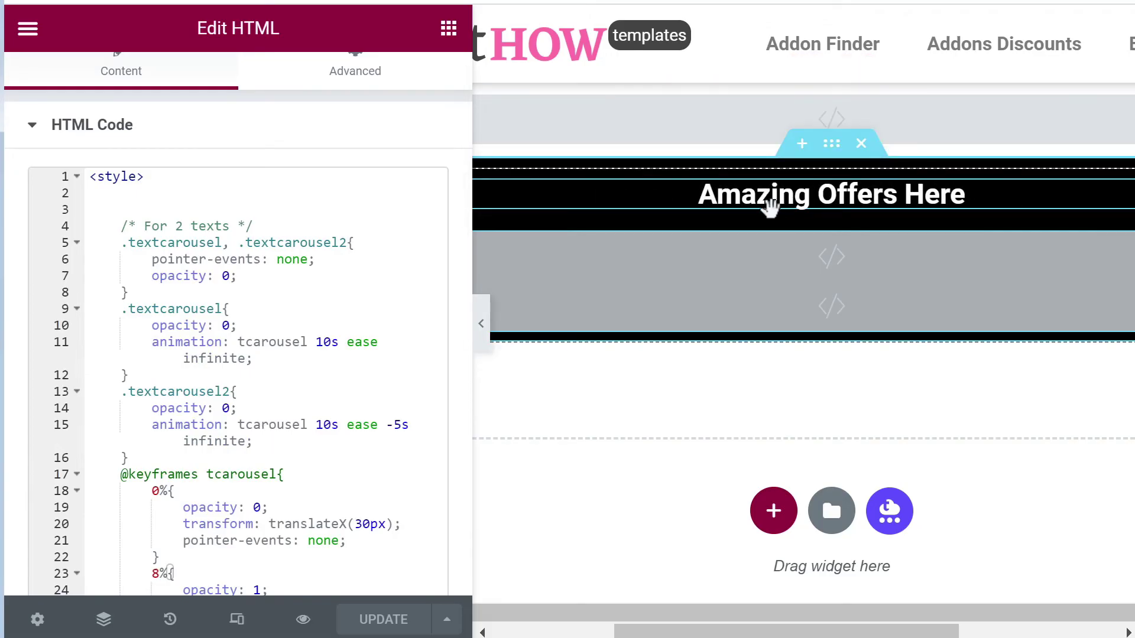
Duplicate the Amazing Offers Here heading and retitle it 'Free Shipping Now'.
right_click(778, 195)
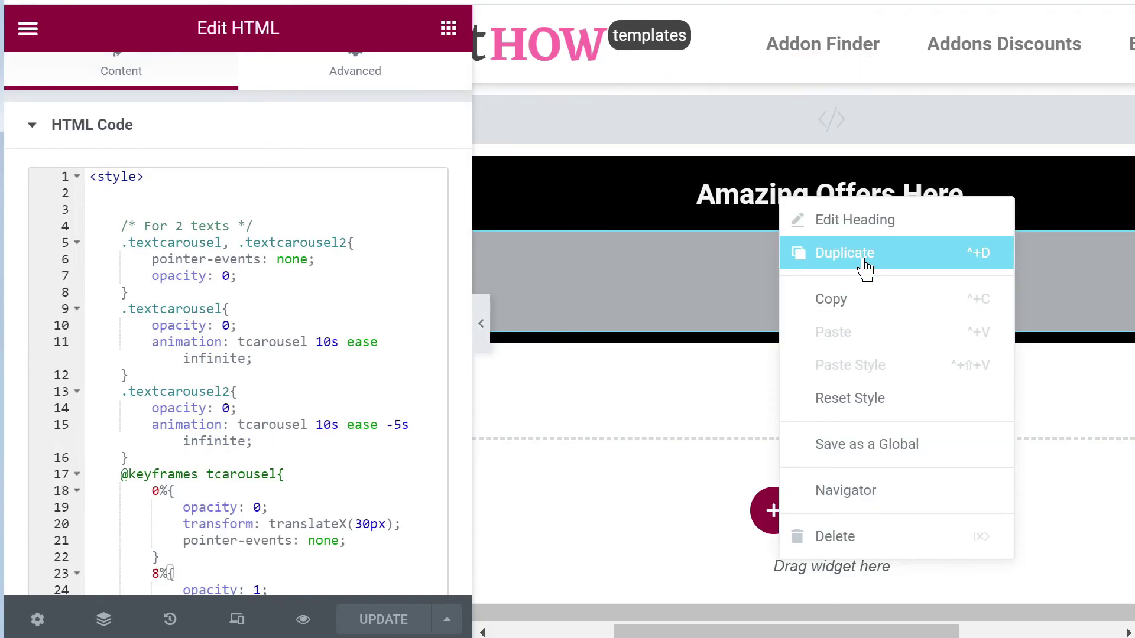
click(861, 261)
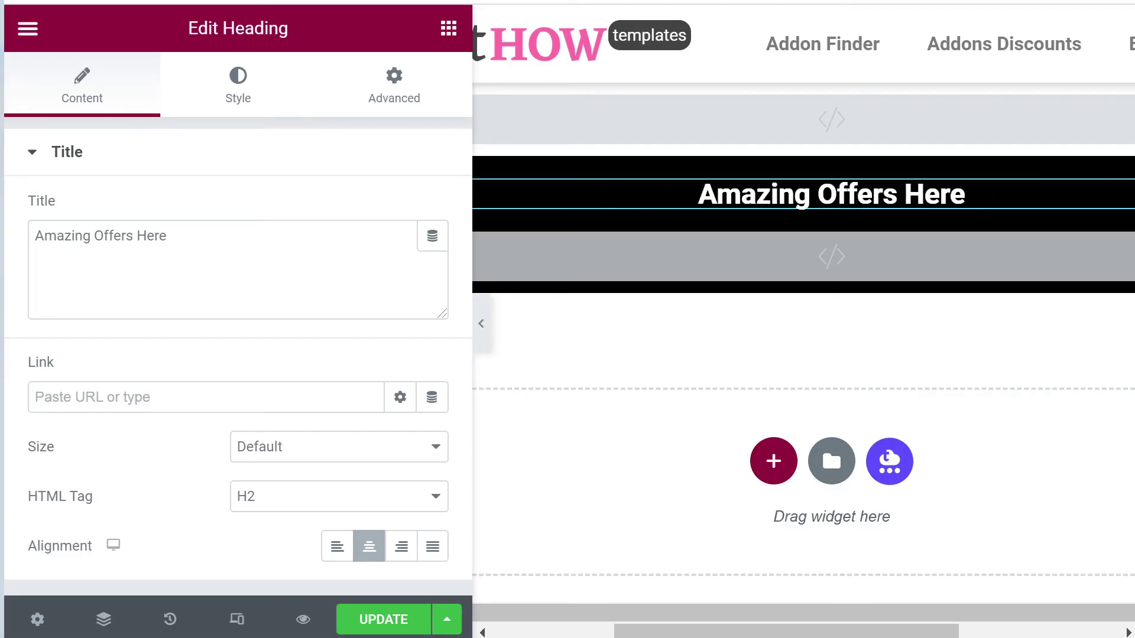
click(200, 266)
key(ctrl+a)
text(Free Shipping Now)
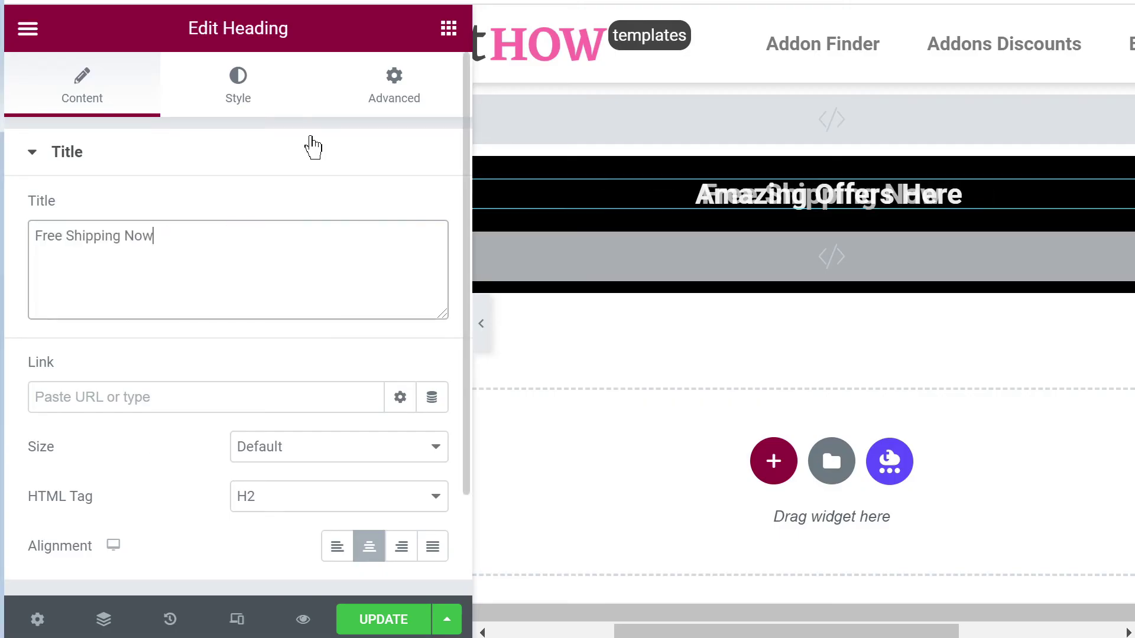
Change the new heading's CSS class to textcarousel3.
click(391, 95)
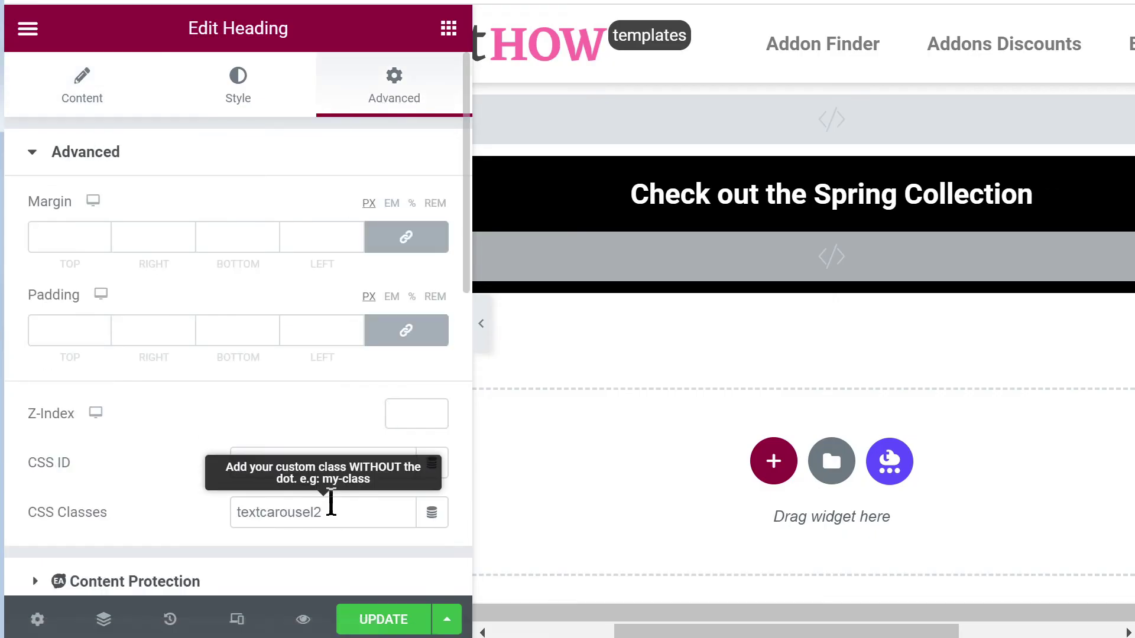
drag(317, 513, 418, 578)
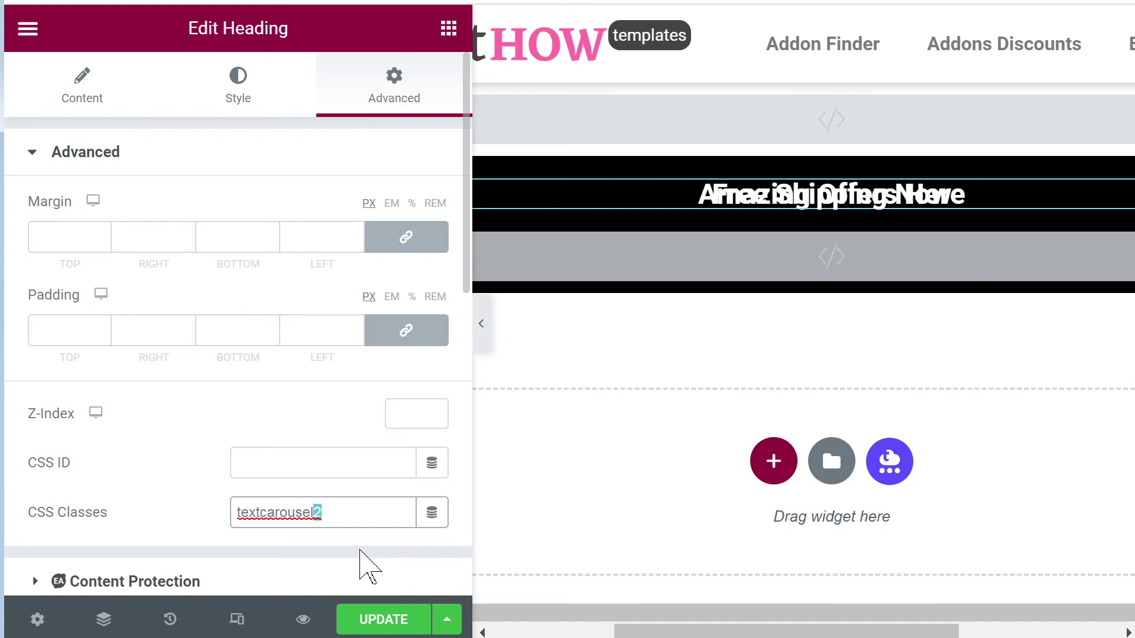
text(3)
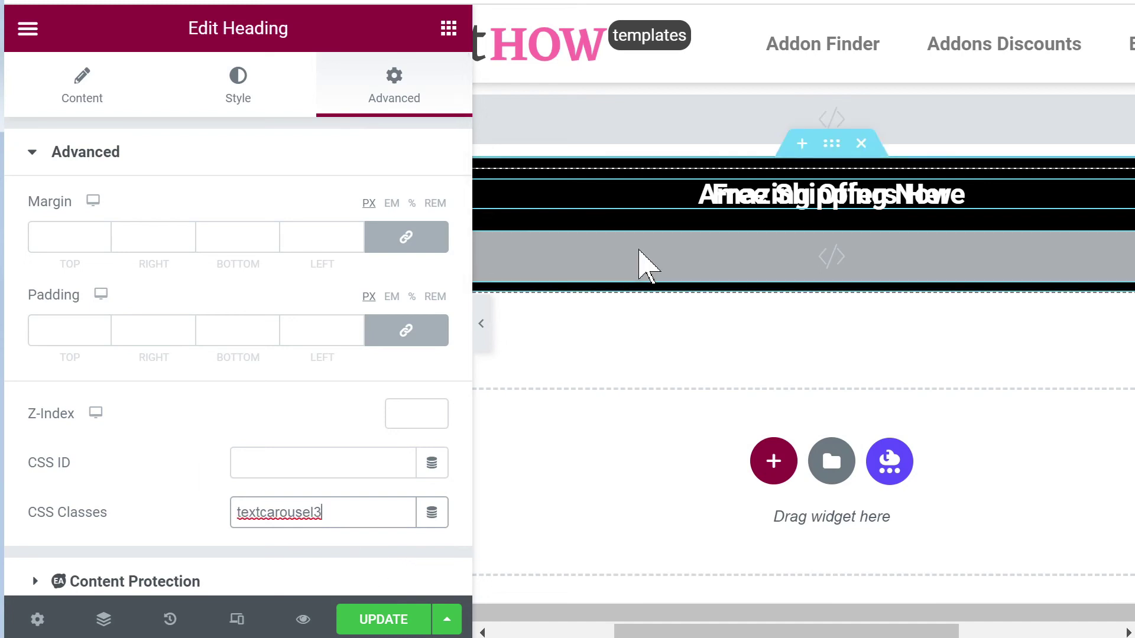
click(641, 260)
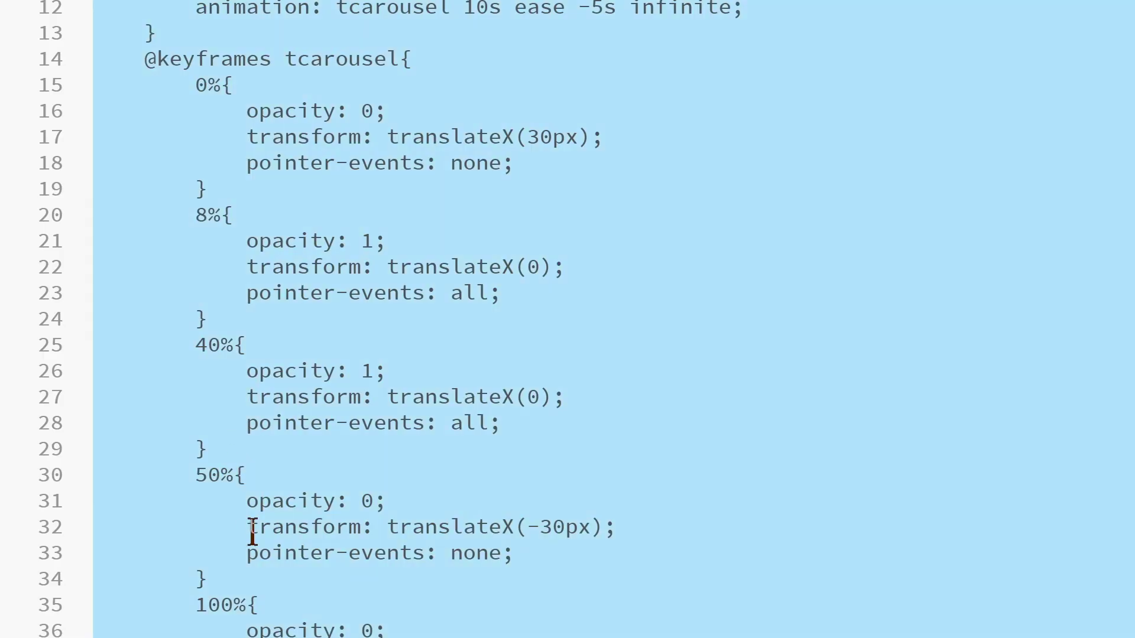
Copy the For 3 texts CSS block, with its 15s carousel animations, from the text editor.
scroll(253, 532, down, 6)
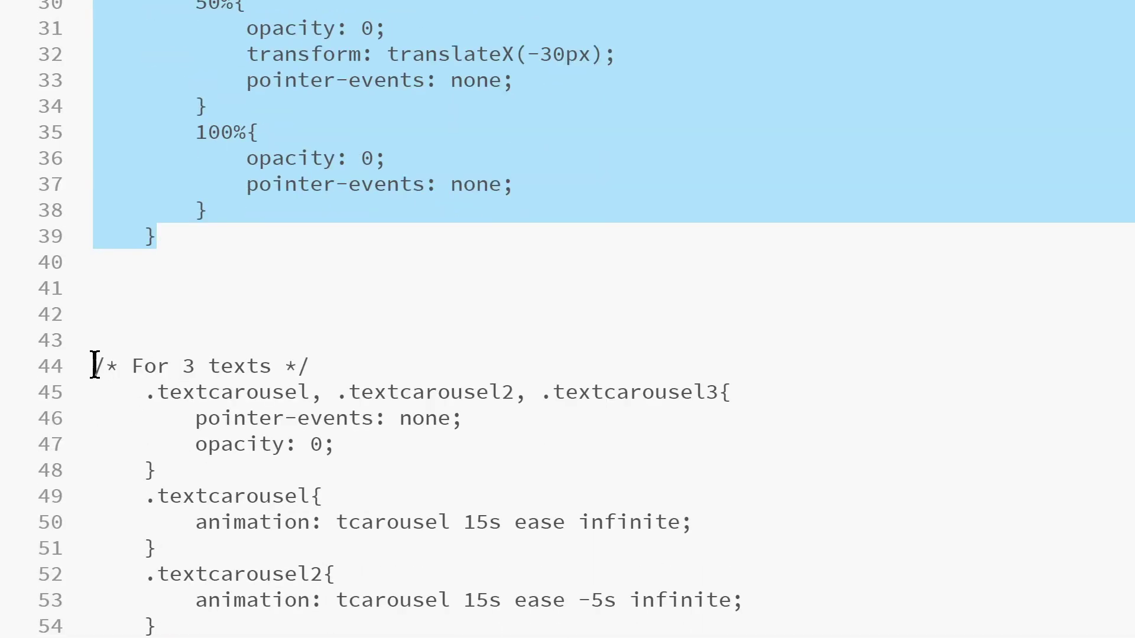
drag(94, 365, 398, 560)
key(alt+Tab)
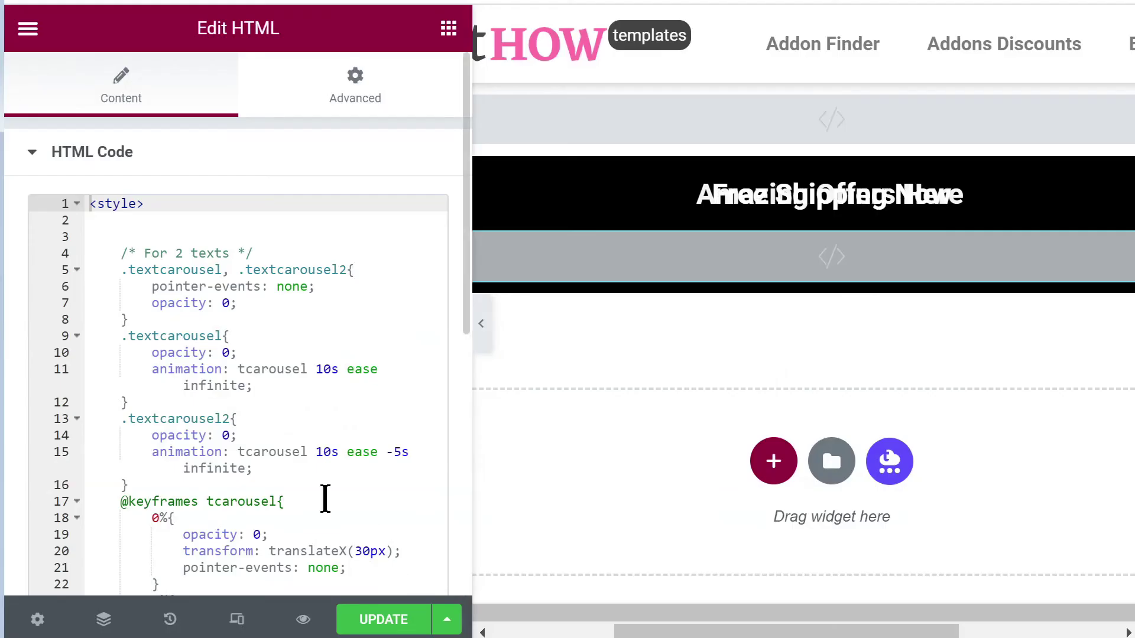
Replace the HTML widget's two-text CSS with the three-text keyframes (6%, 27%, 34%) and update the page.
click(270, 417)
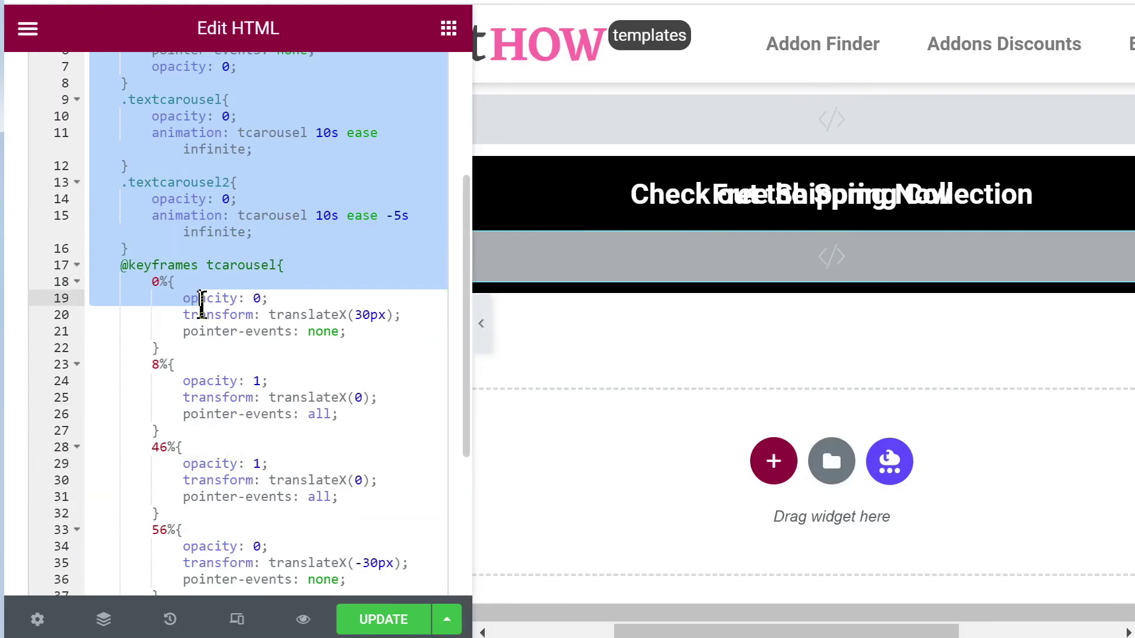
drag(201, 305, 258, 436)
key(ctrl+v)
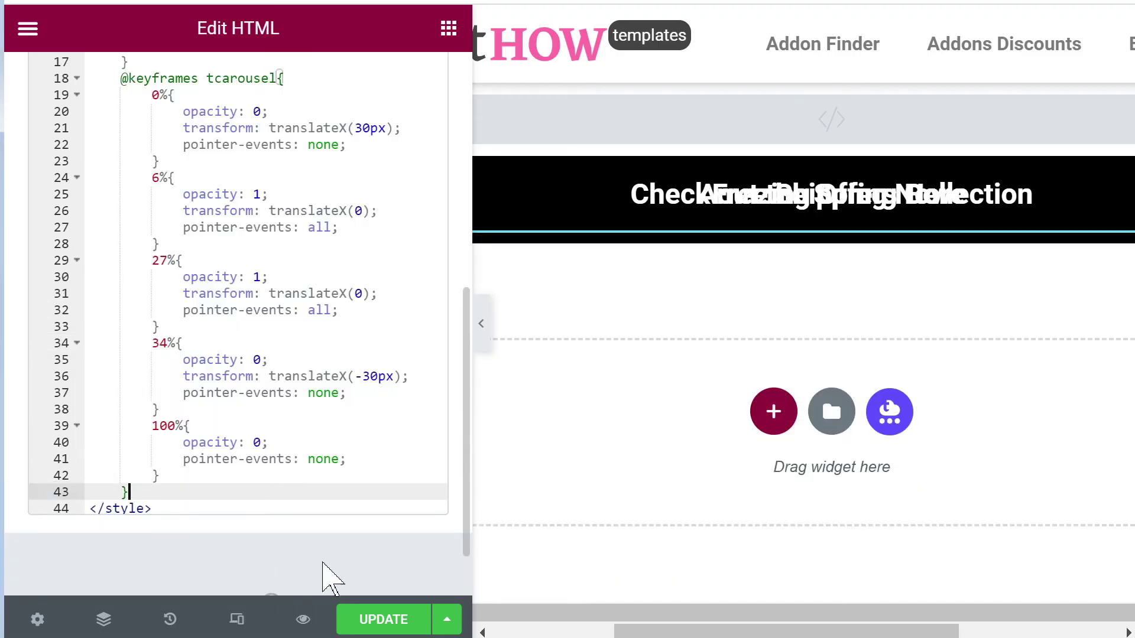
click(358, 620)
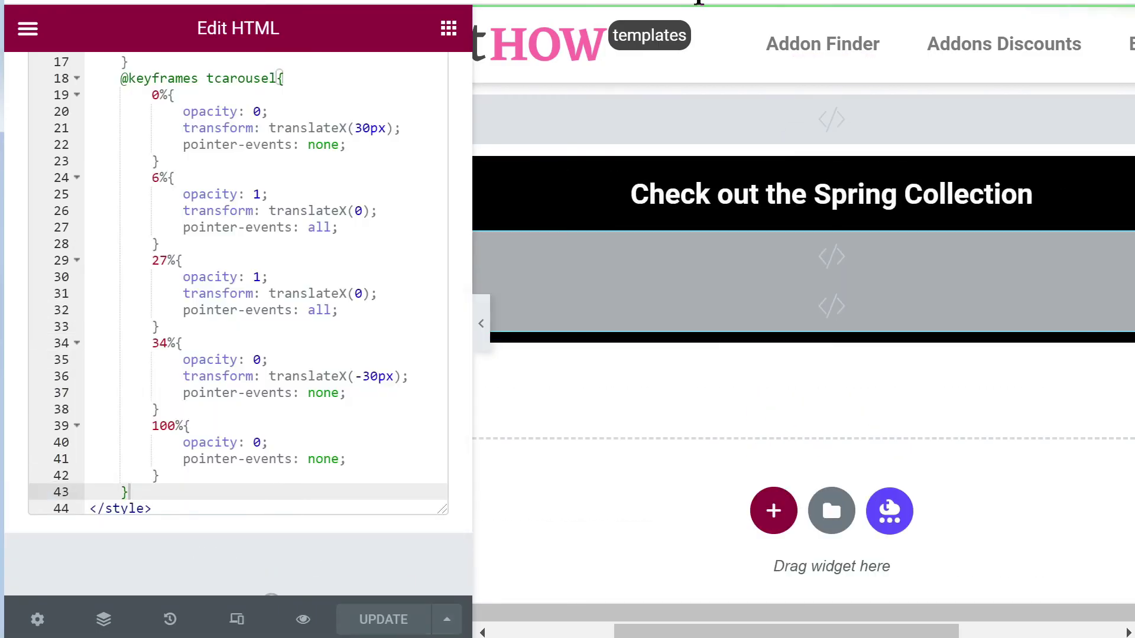
click(700, 1)
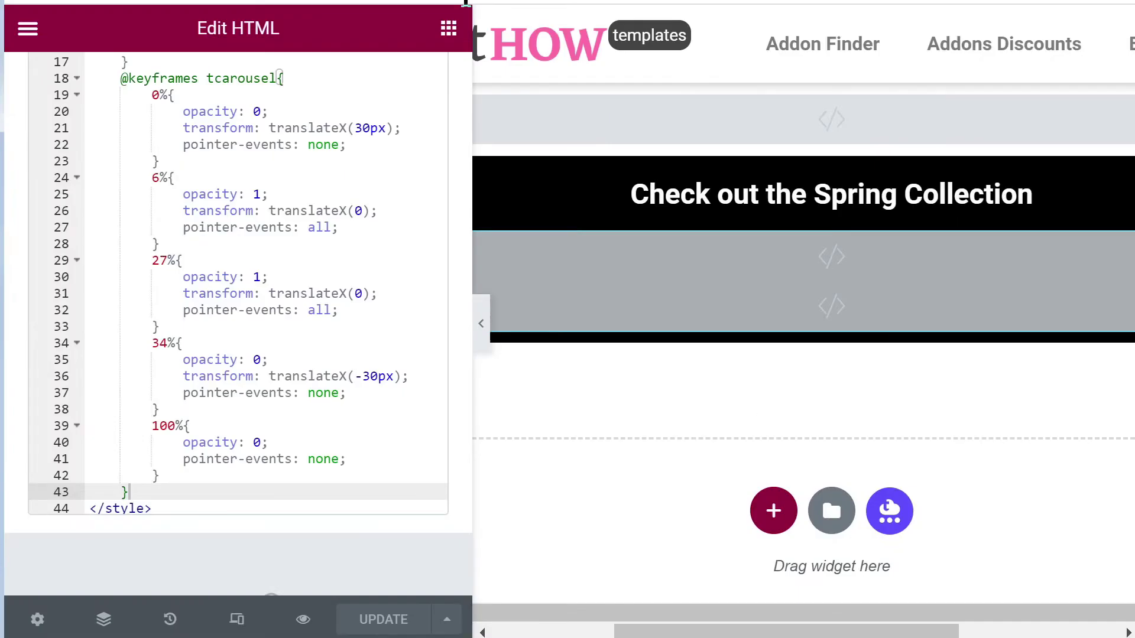
Change the carousel keyframes from 27% to 30% and 34% to 36%, then update the page.
click(168, 254)
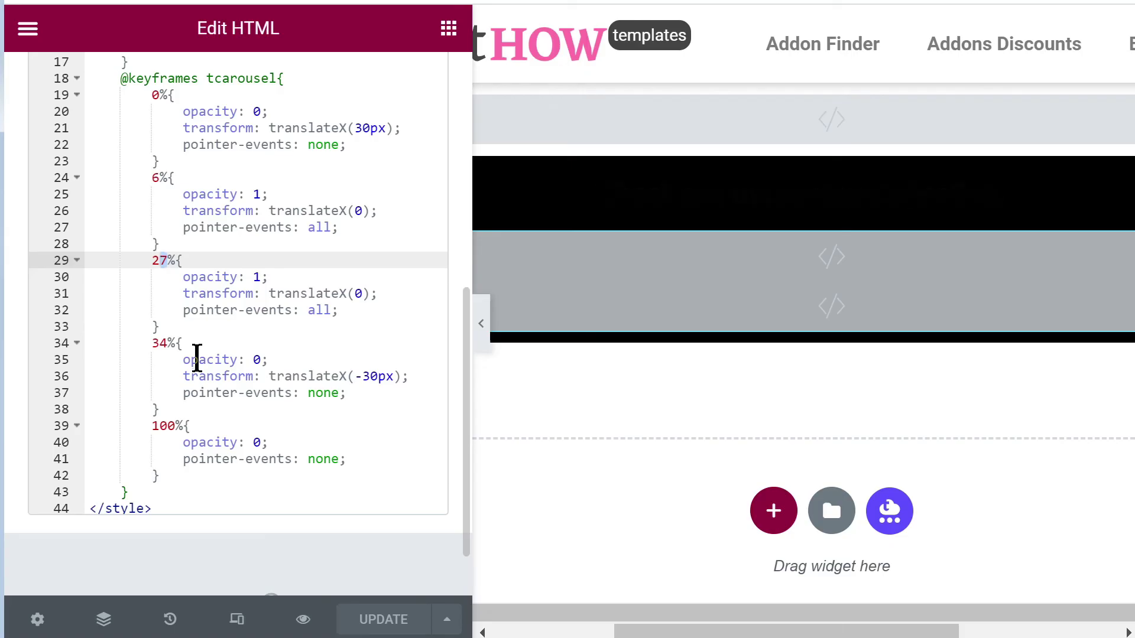
key(BackSpace)
key(BackSpace)
text(30)
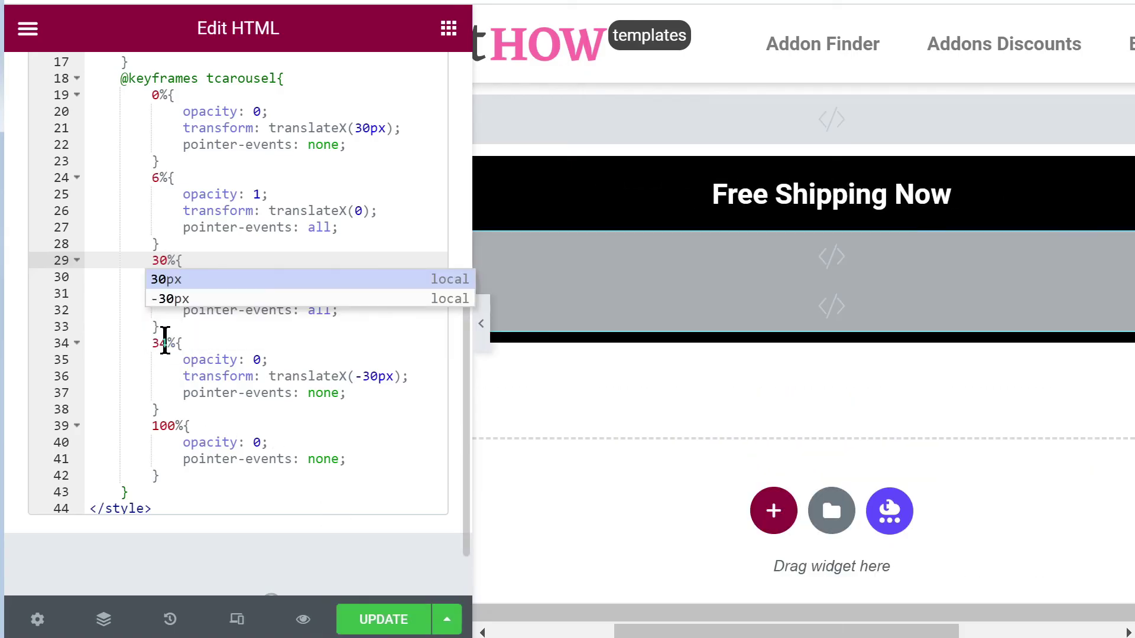
click(165, 342)
key(BackSpace)
text(6)
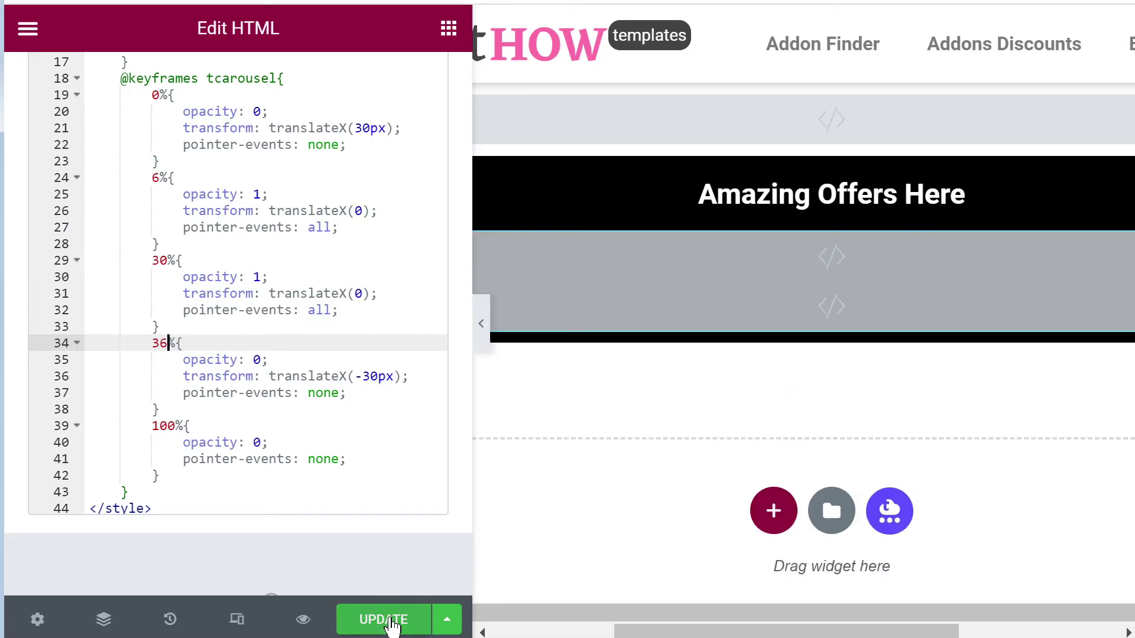
click(389, 621)
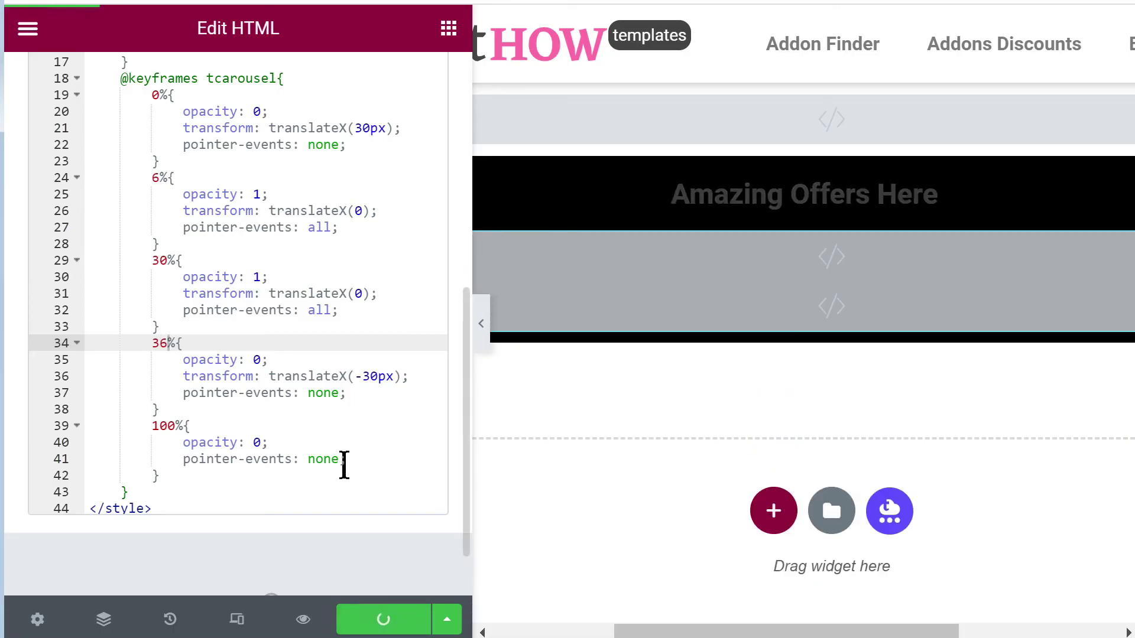
scroll(280, 363, up, 4)
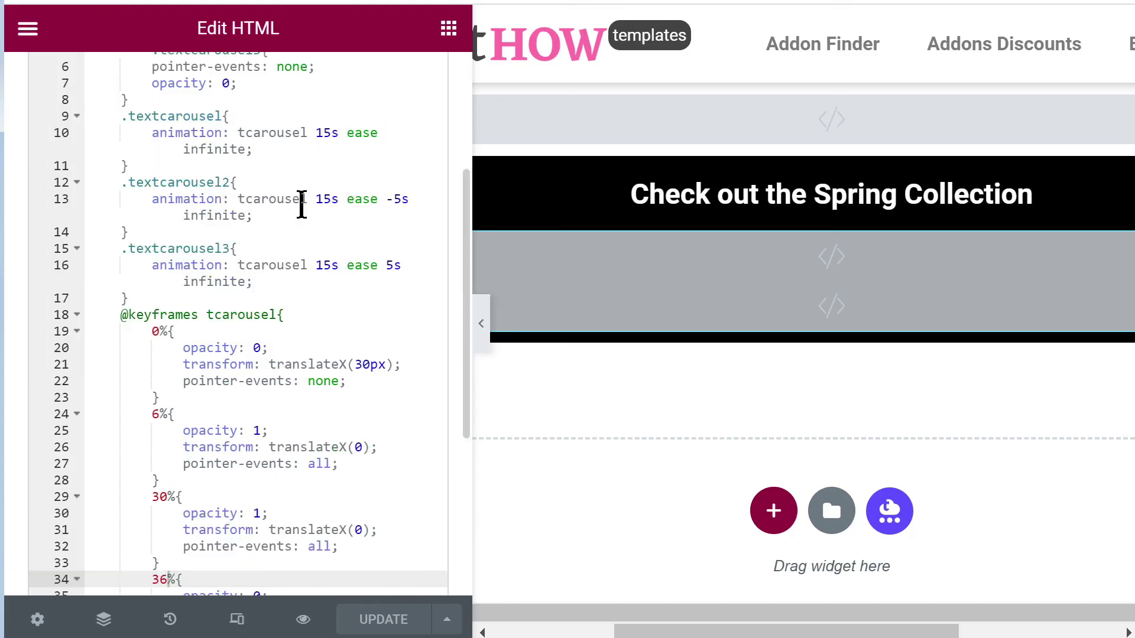
scroll(247, 296, down, 4)
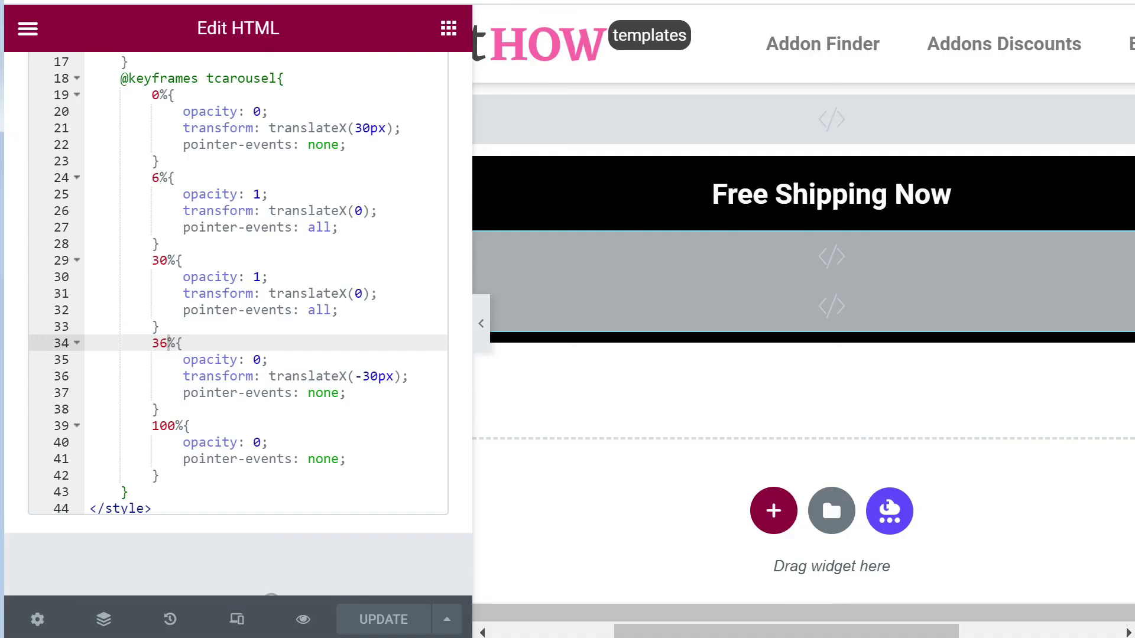
click(709, 2)
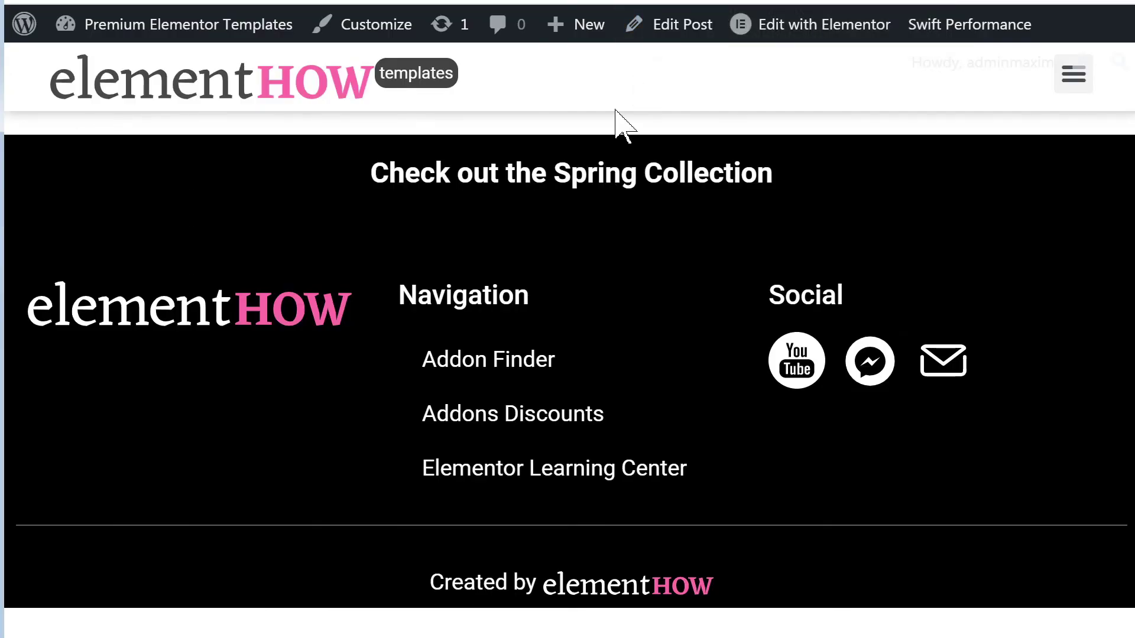
Reload the live page and watch the black section's headings rotate through the three texts.
key(F5)
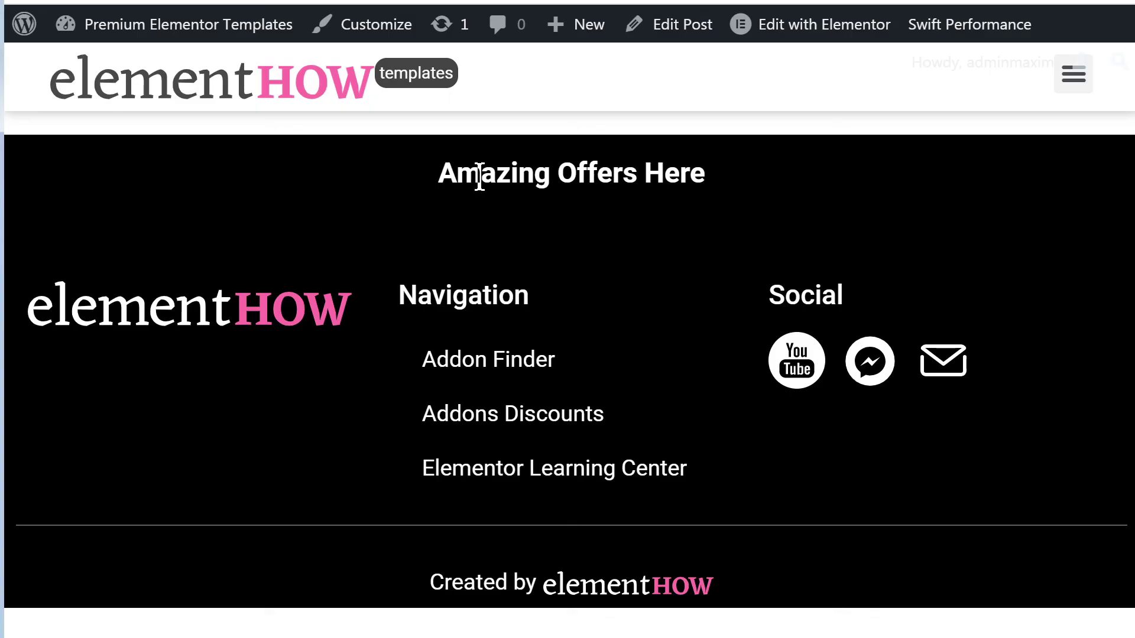
drag(479, 178, 575, 168)
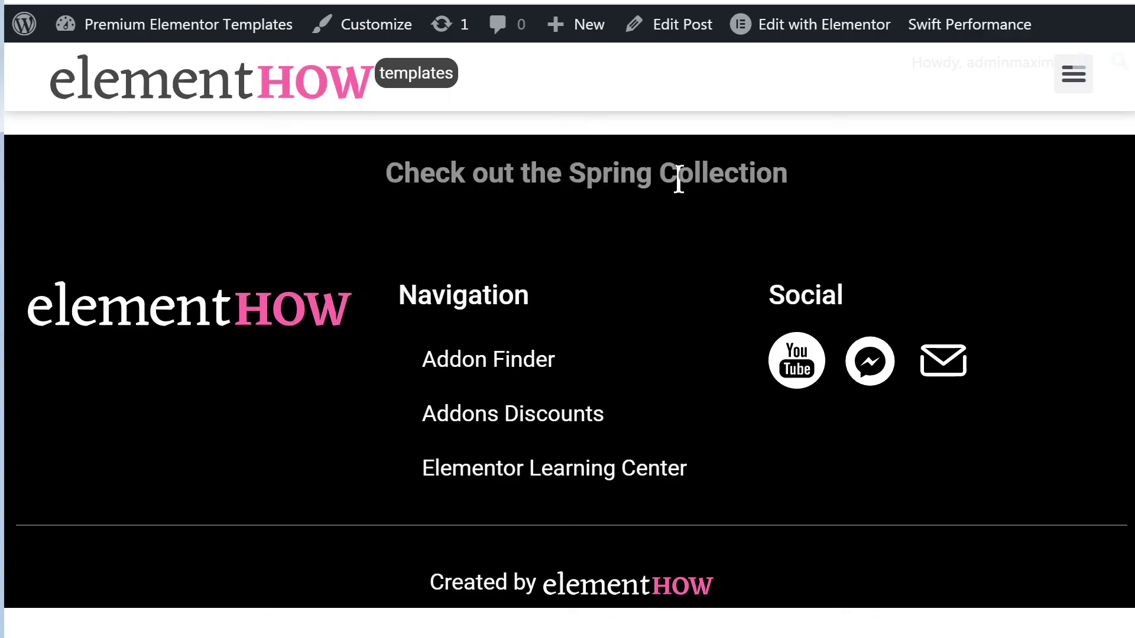